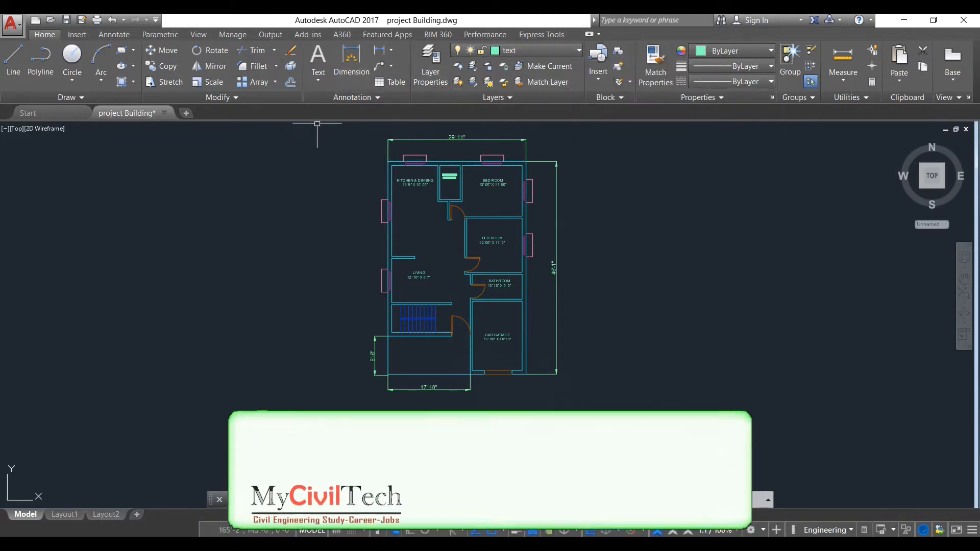
Create a multiline text box below the floor plan with a text height of 1'
click(351, 62)
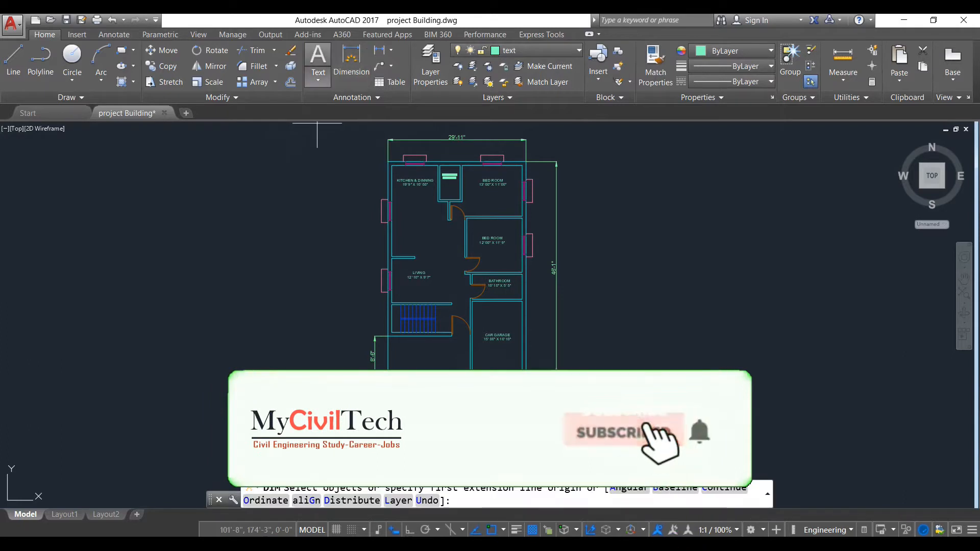
click(318, 55)
click(318, 80)
middle_drag(365, 412, 365, 321)
click(346, 322)
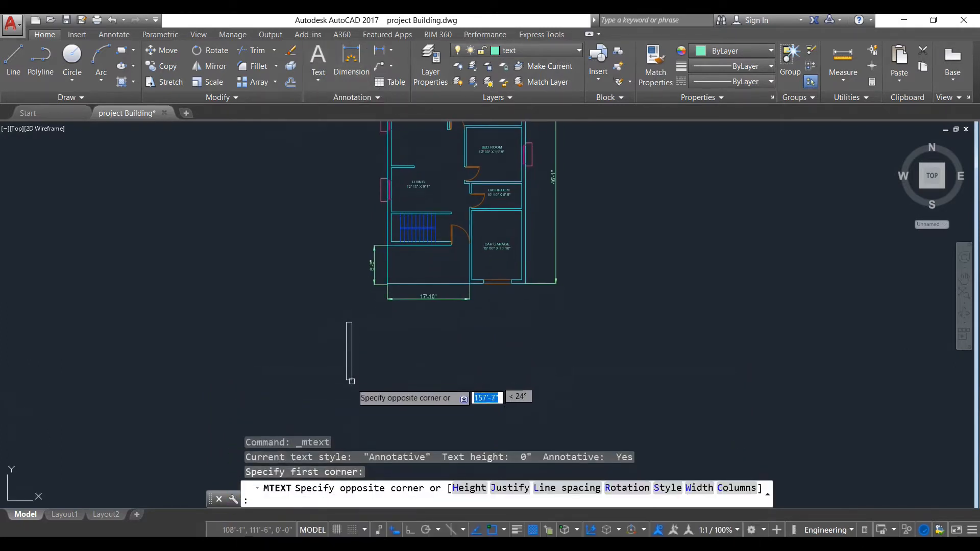
click(599, 383)
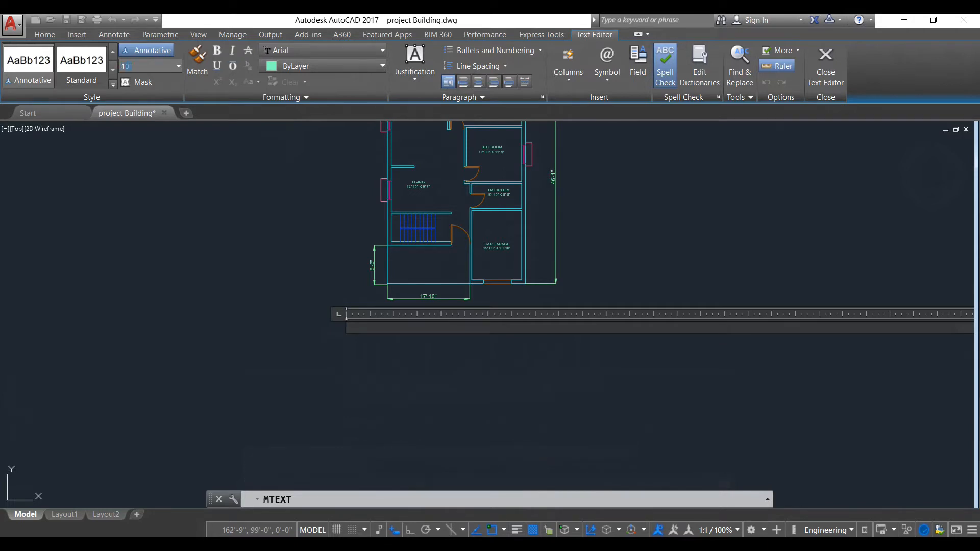
key(Return)
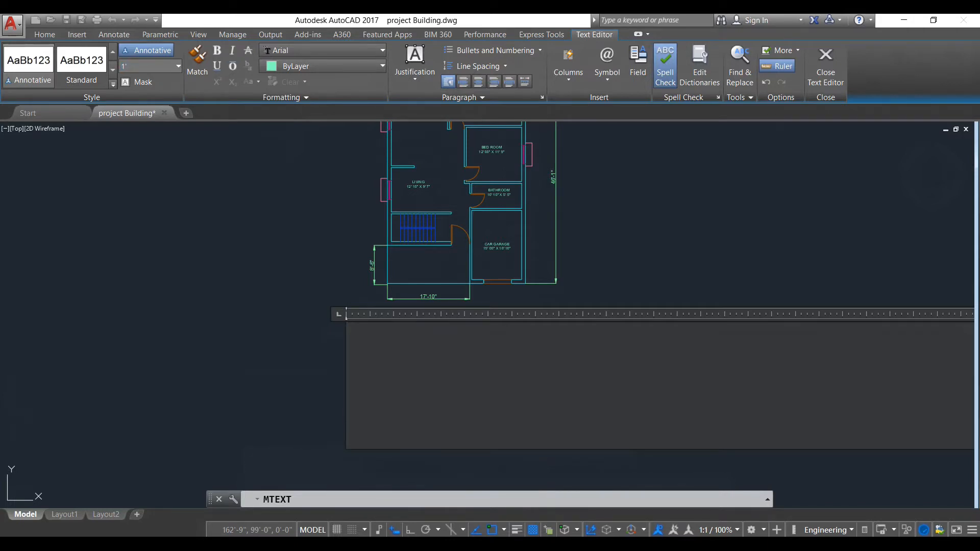
Enter the title "1ST FLOOR PLAN" in the text box and finish the text
scroll(463, 246, down, 4)
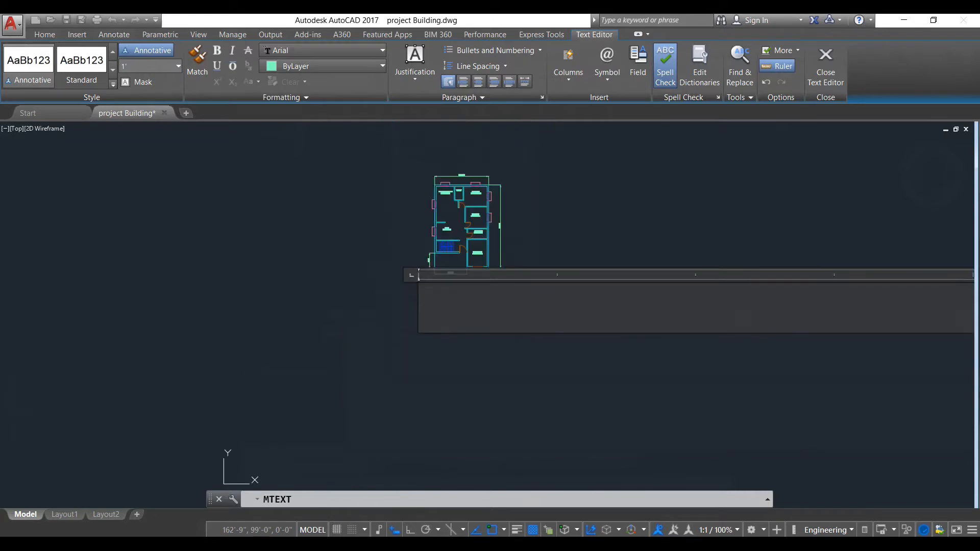
scroll(457, 298, up, 2)
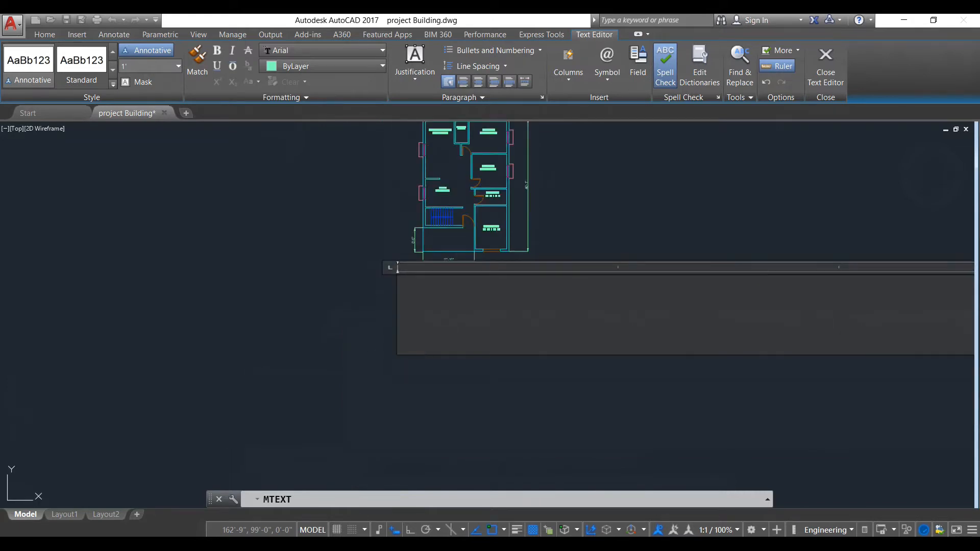
scroll(461, 309, down, 2)
middle_drag(461, 309, 460, 321)
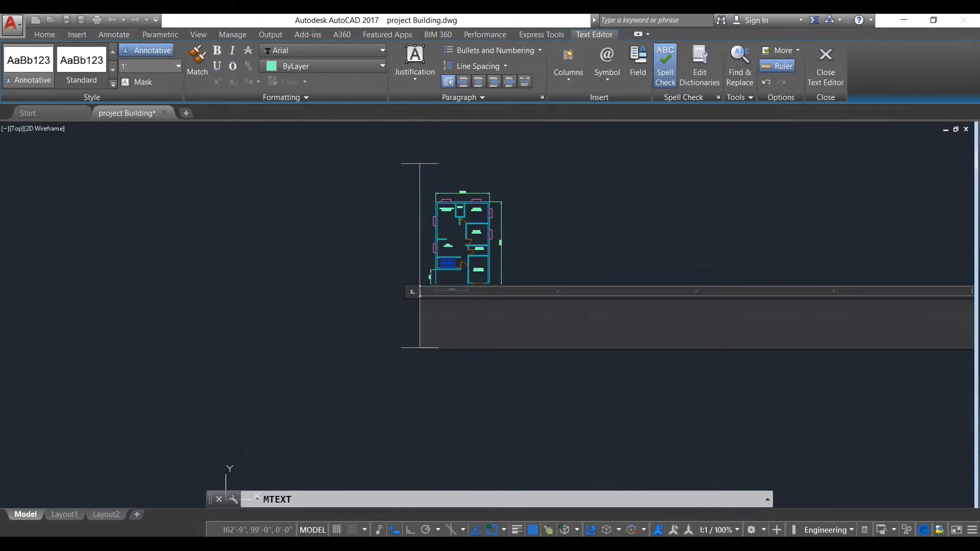
text(1ST)
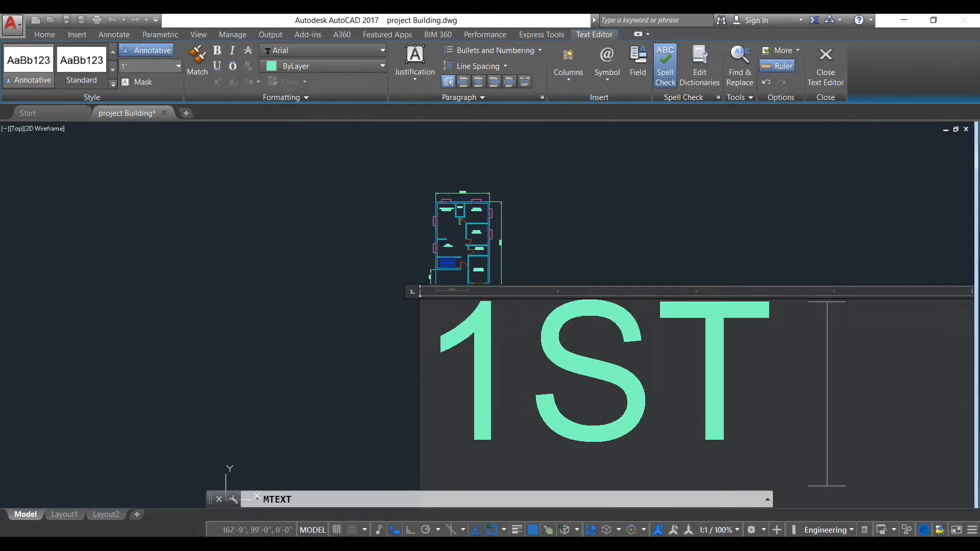
text( FL)
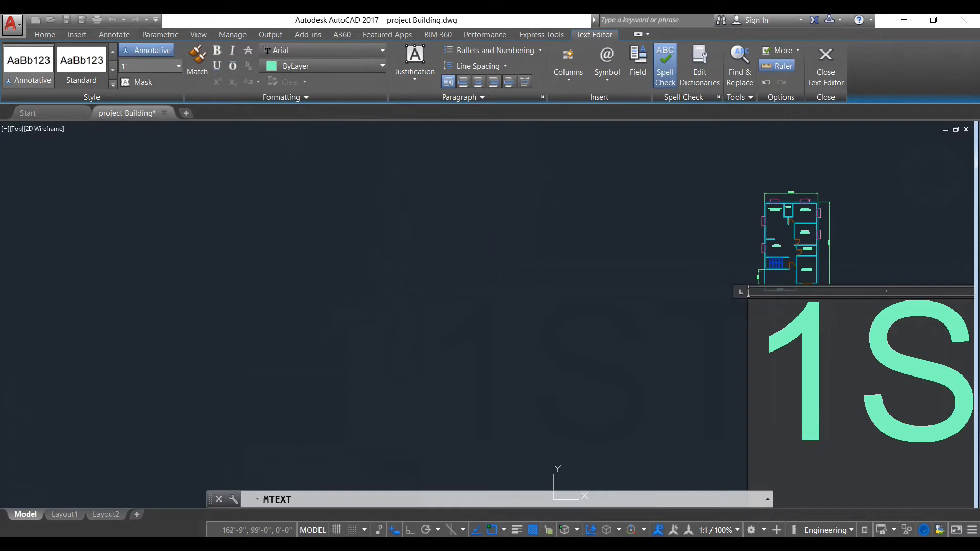
click(591, 367)
scroll(619, 279, up, 3)
middle_drag(620, 278, 344, 328)
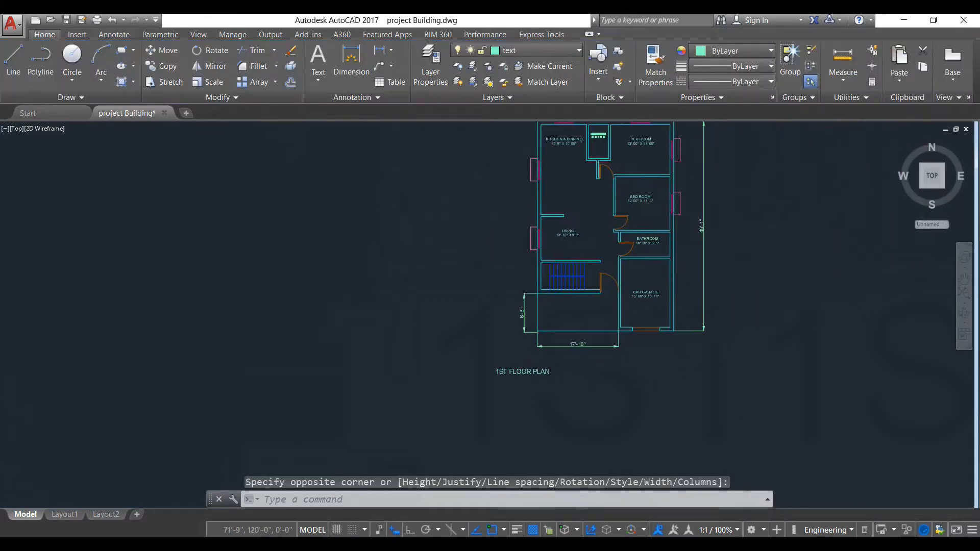
Reopen the plan title for editing and set the height of all its text to 3'
scroll(538, 375, up, 2)
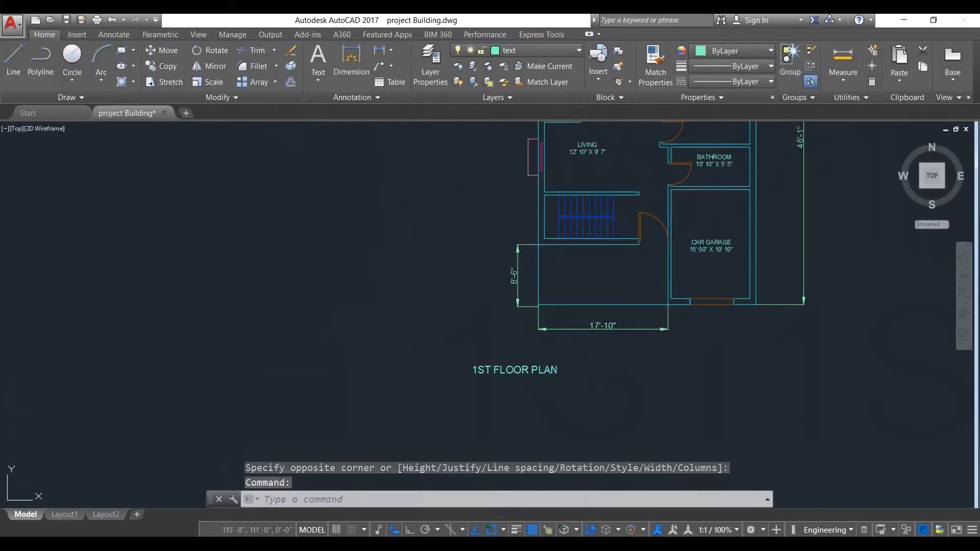
double_click(539, 370)
key(ctrl+a)
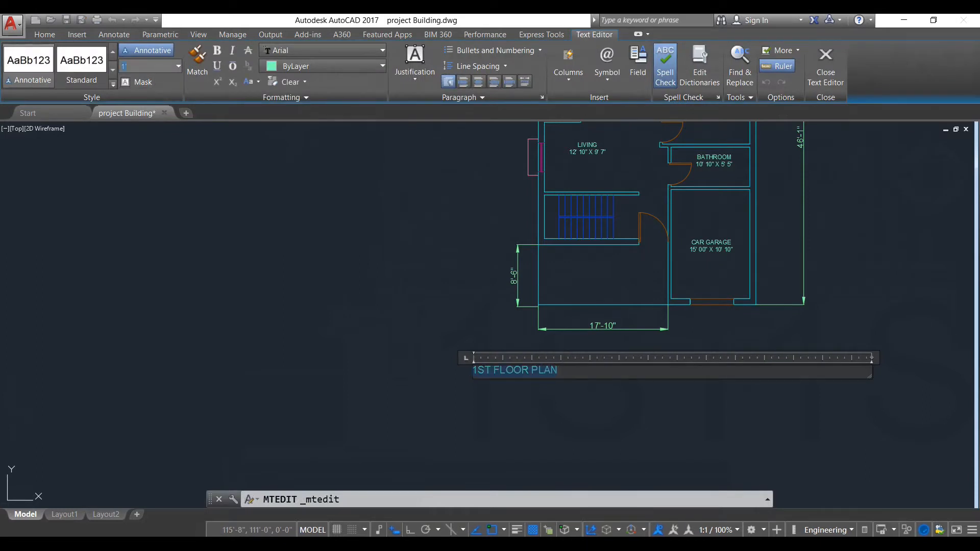
text(3')
key(Return)
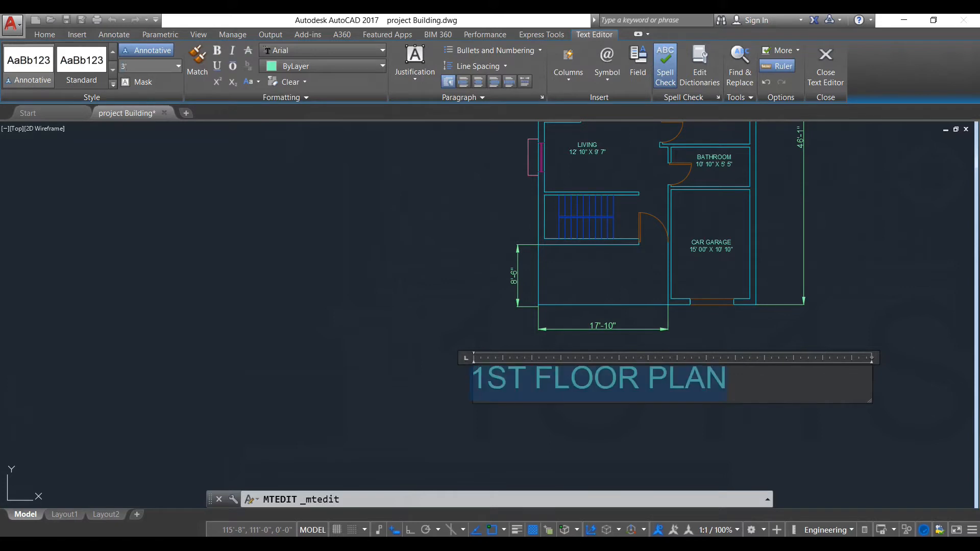
click(729, 381)
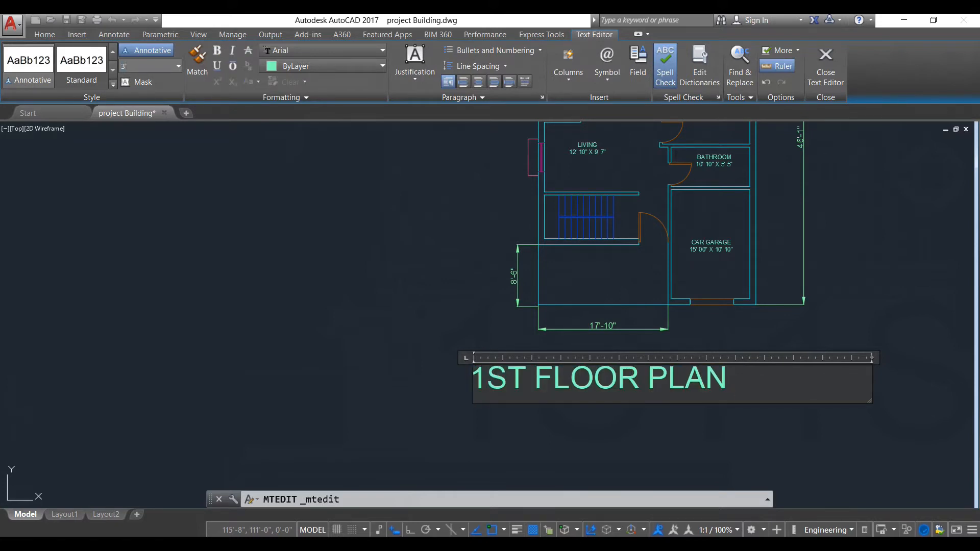
Append an empty pair of parentheses to the plan title and close the text editor
text(()
click(758, 445)
scroll(757, 326, down, 3)
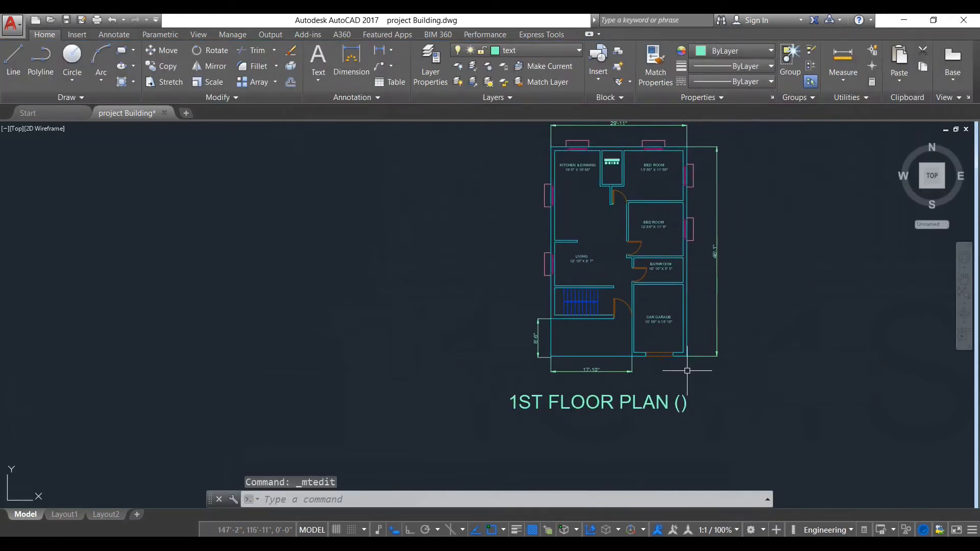
Start an area measurement along the building's upper outer wall, from the kitchen corner to the bedroom corner
scroll(753, 332, up, 2)
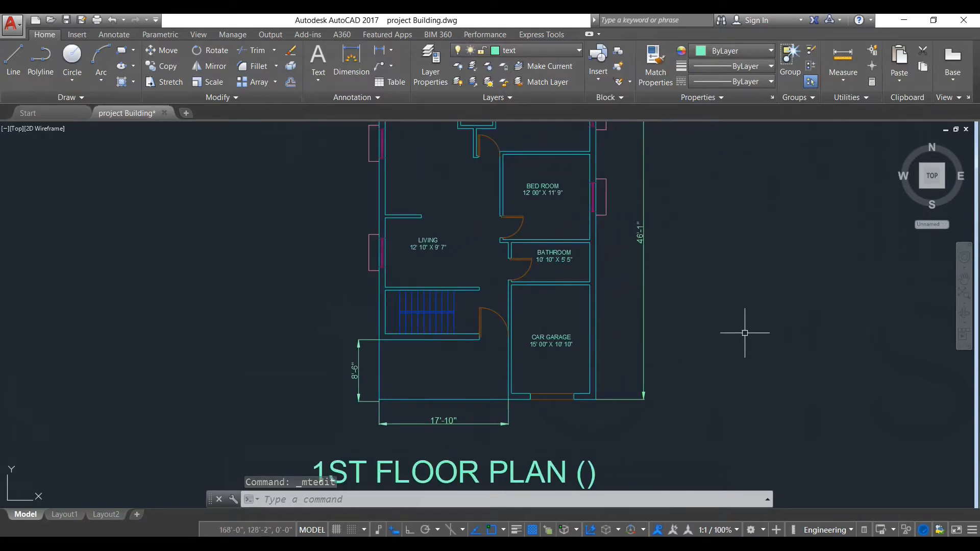
click(844, 76)
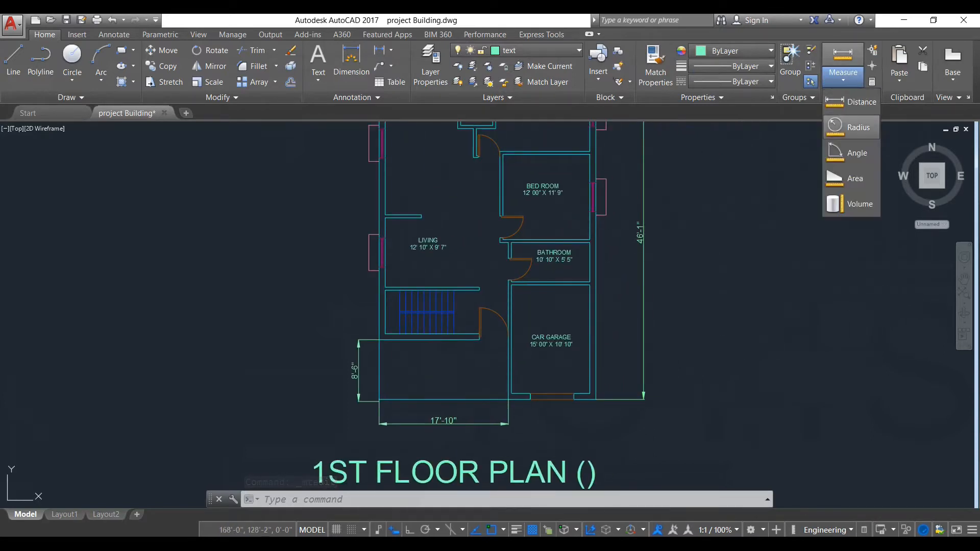
click(852, 178)
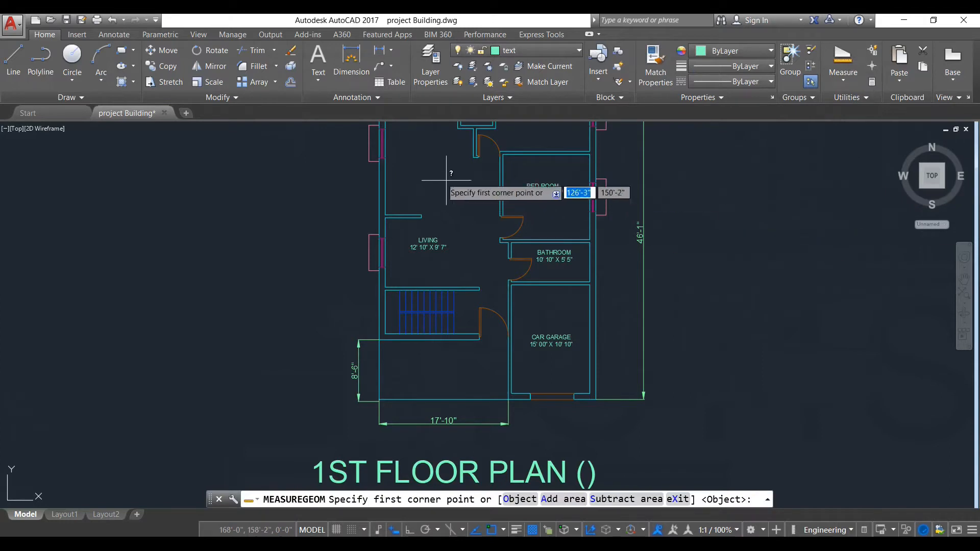
middle_drag(438, 170, 423, 250)
scroll(378, 215, down, 1)
scroll(337, 176, up, 5)
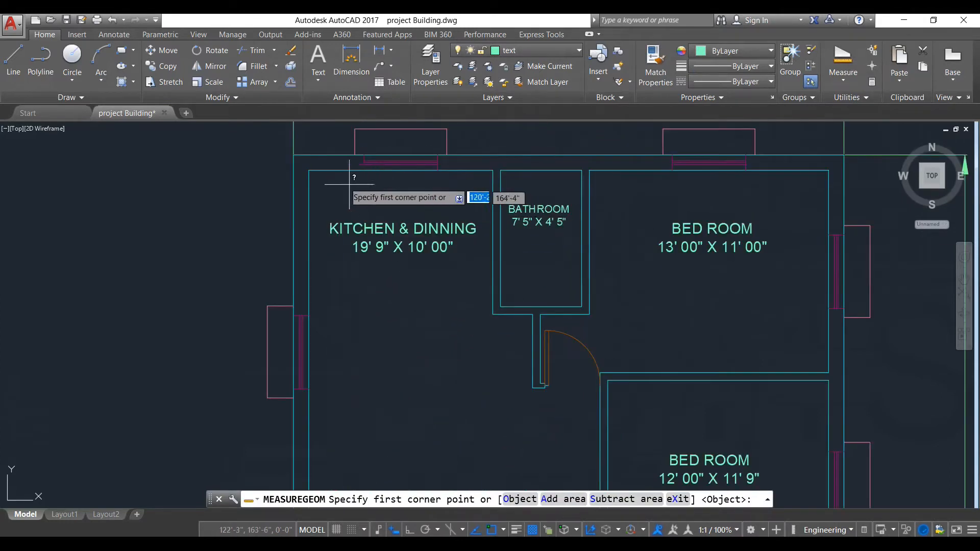
click(293, 154)
scroll(552, 191, down, 5)
middle_drag(550, 191, 478, 175)
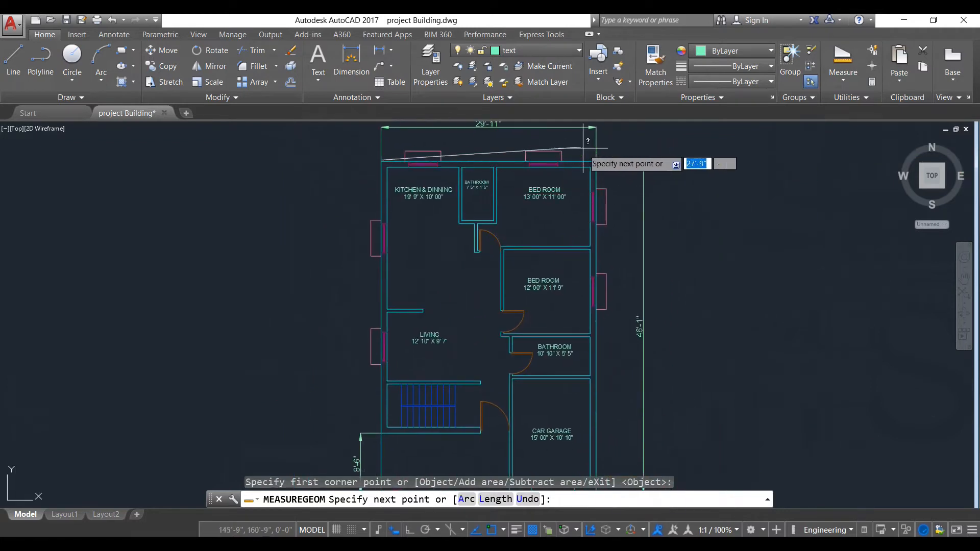
click(596, 161)
Extend the area boundary down to the car garage's lower outer corner and along its front to the opposite garage wall
scroll(611, 235, down, 3)
middle_drag(612, 270, 623, 153)
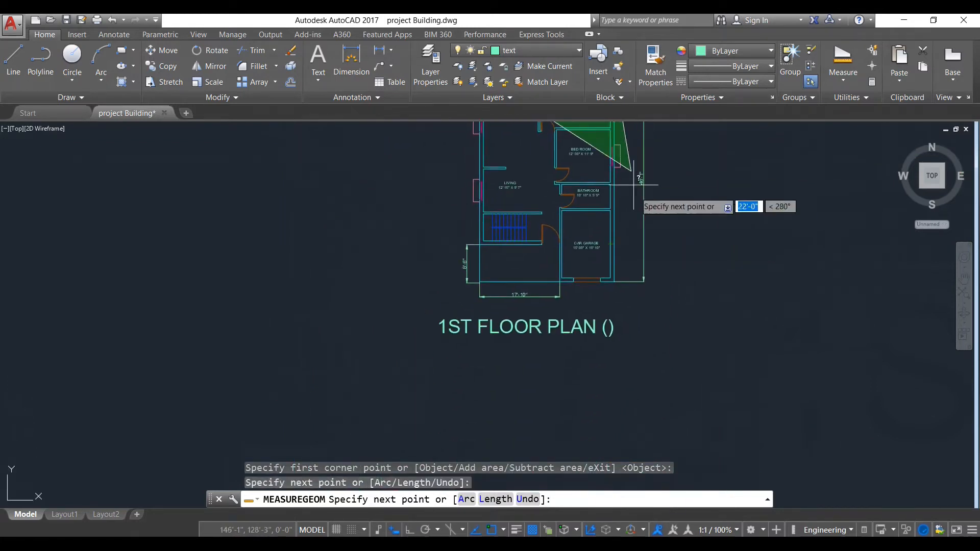
scroll(616, 266, up, 3)
middle_drag(616, 266, 618, 297)
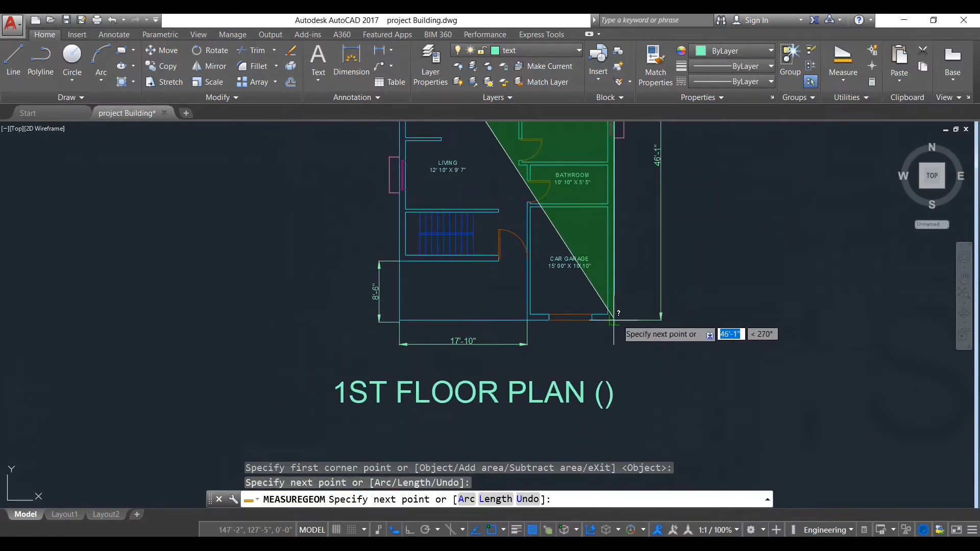
click(614, 320)
click(528, 321)
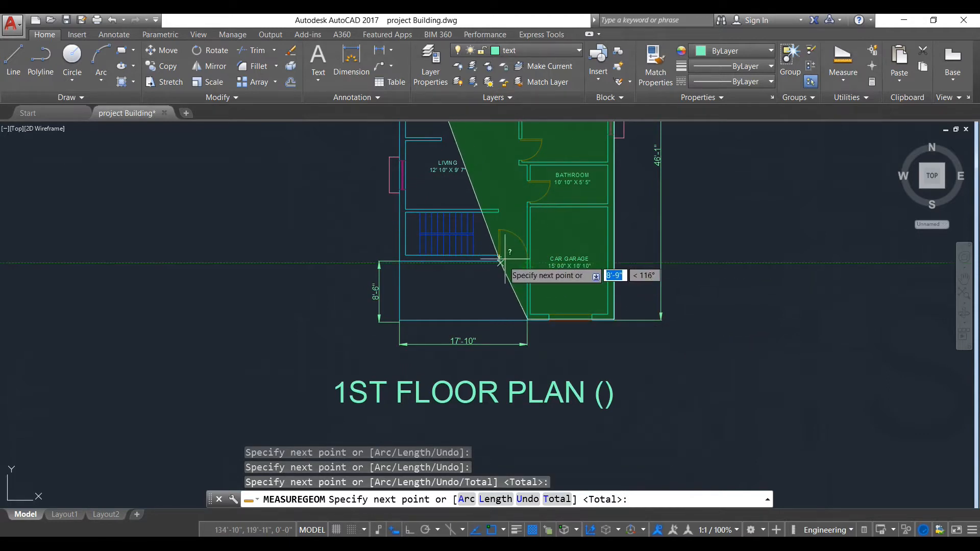
Complete the area boundary up the garage wall and along the stair-side wall to the outer wall, then exit the measurement
scroll(498, 265, up, 3)
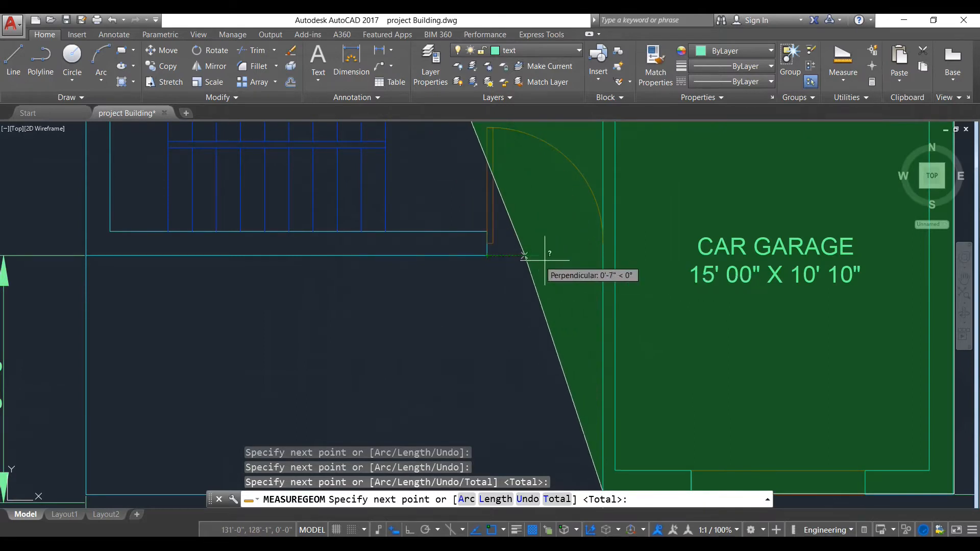
click(608, 259)
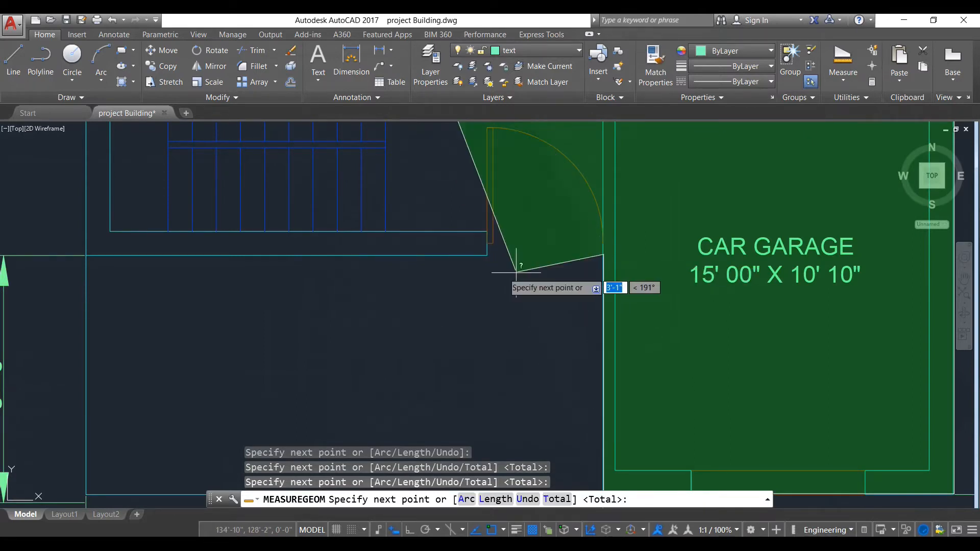
scroll(506, 271, down, 2)
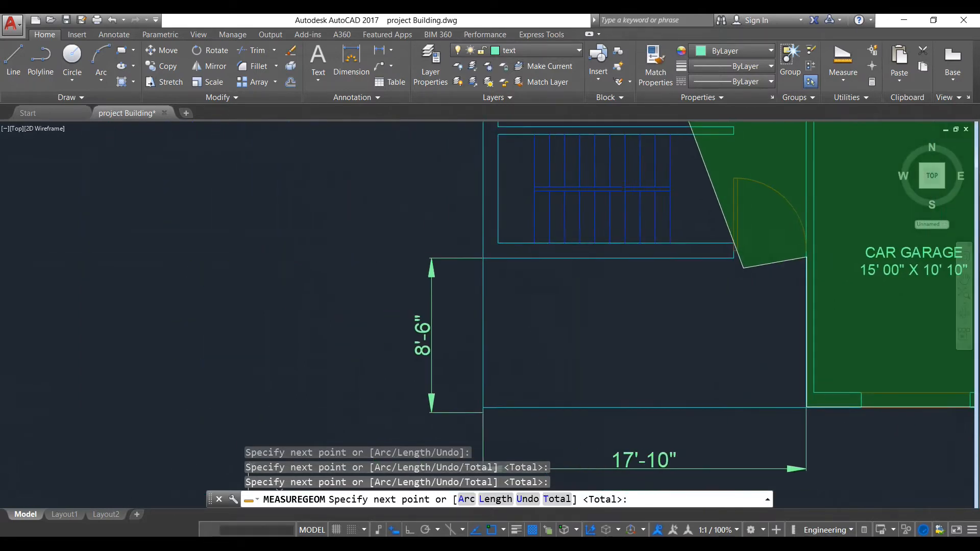
click(483, 258)
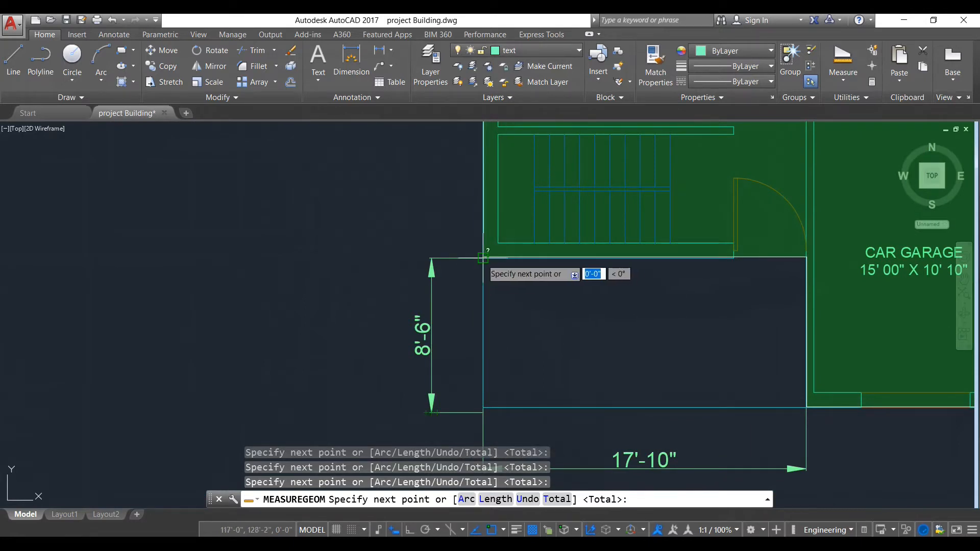
key(Return)
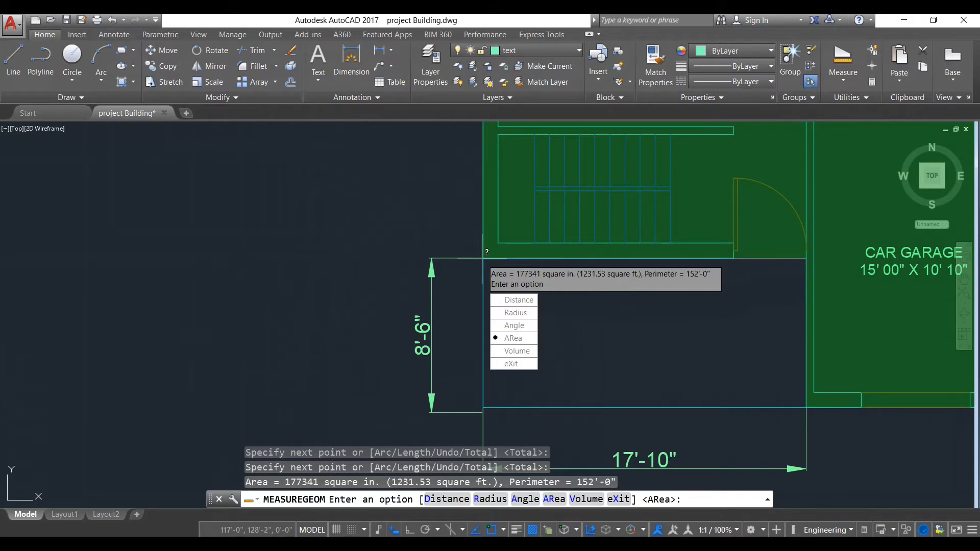
scroll(609, 352, down, 1)
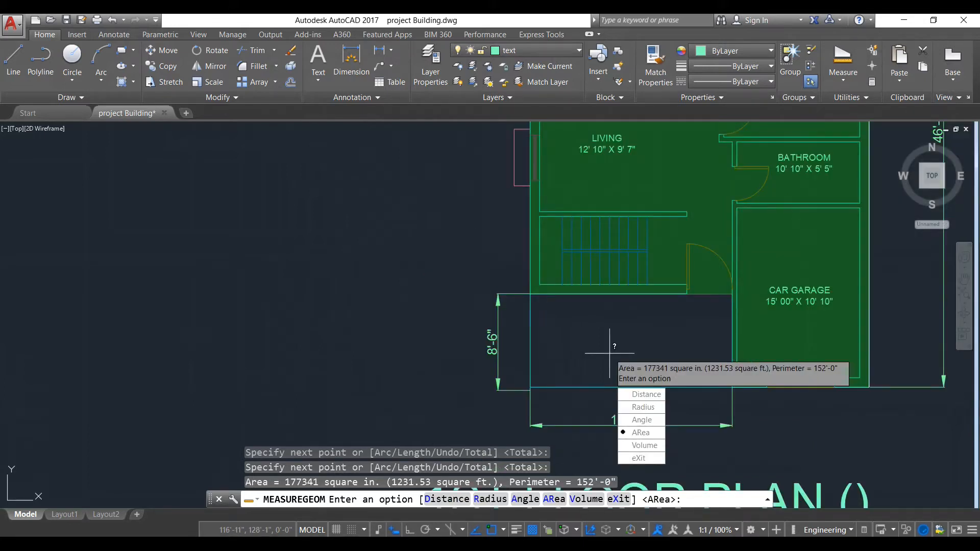
click(636, 458)
Insert 1231.53 SQFT between the parentheses of the 1ST FLOOR PLAN title
scroll(541, 225, down, 4)
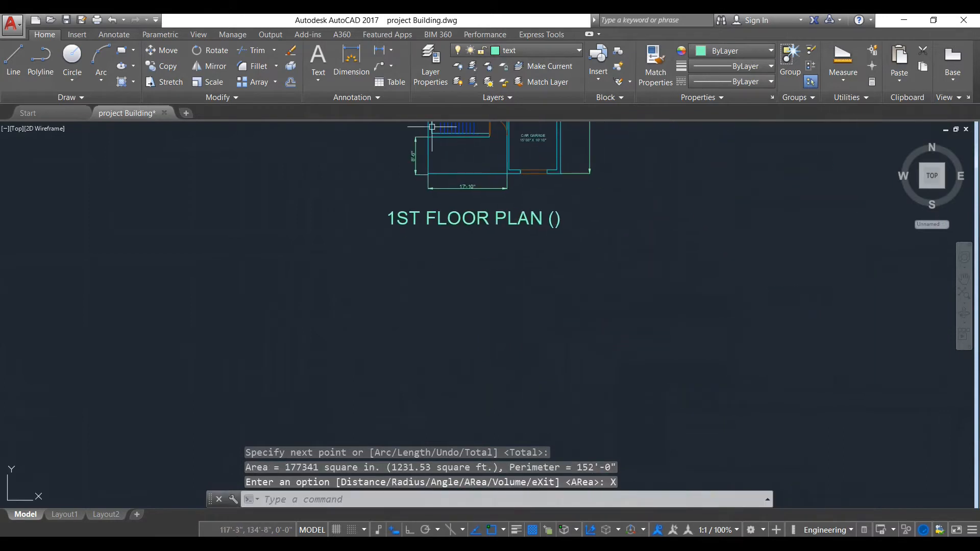
scroll(536, 224, up, 5)
click(583, 202)
click(593, 198)
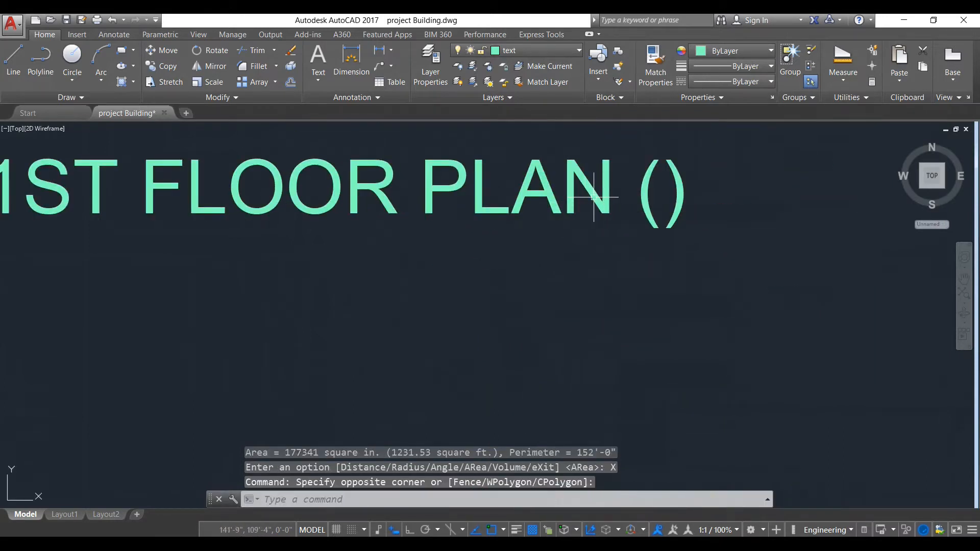
double_click(592, 198)
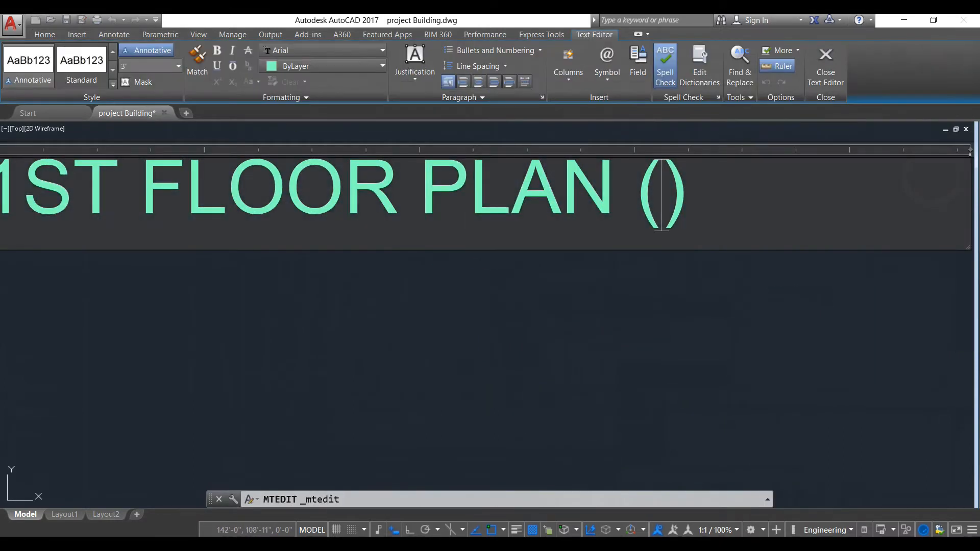
text(1231.)
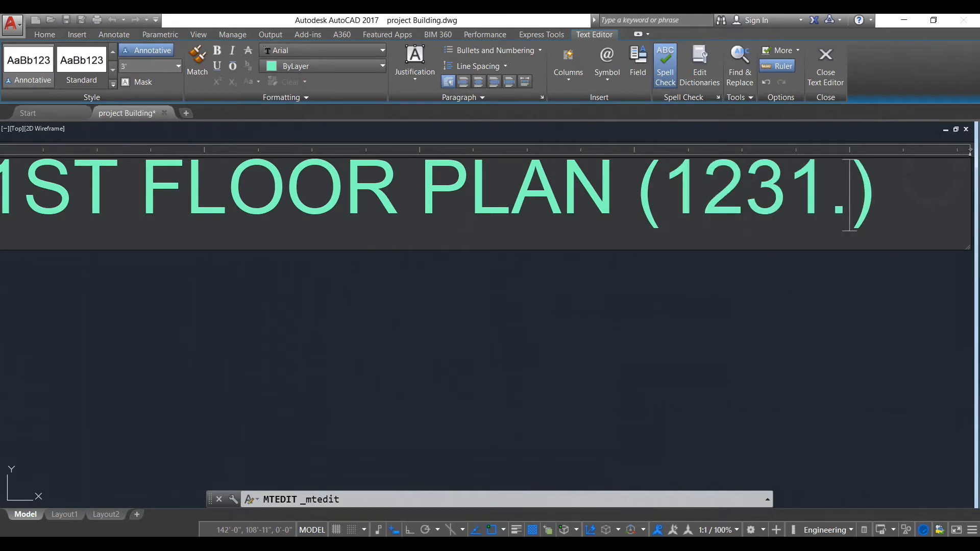
text(53)
text( S)
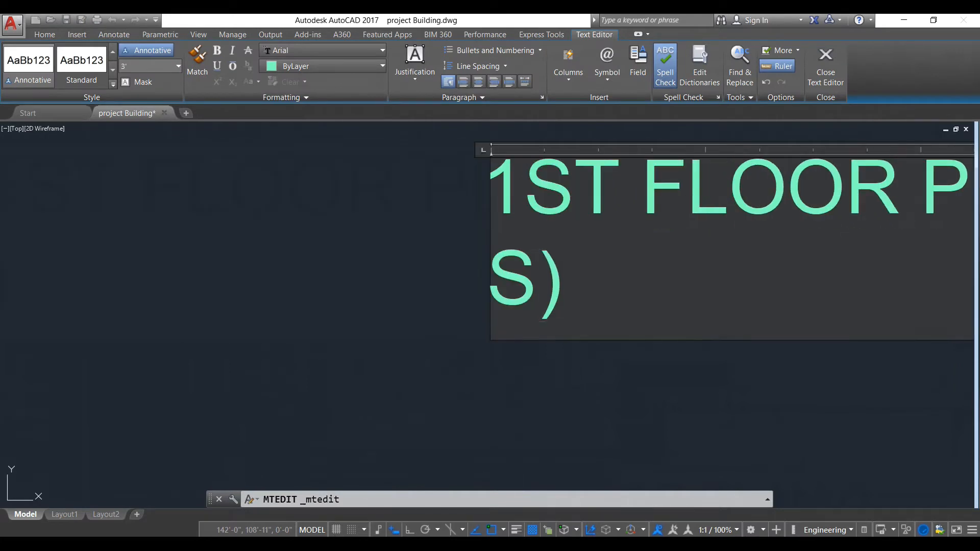
text(QFT)
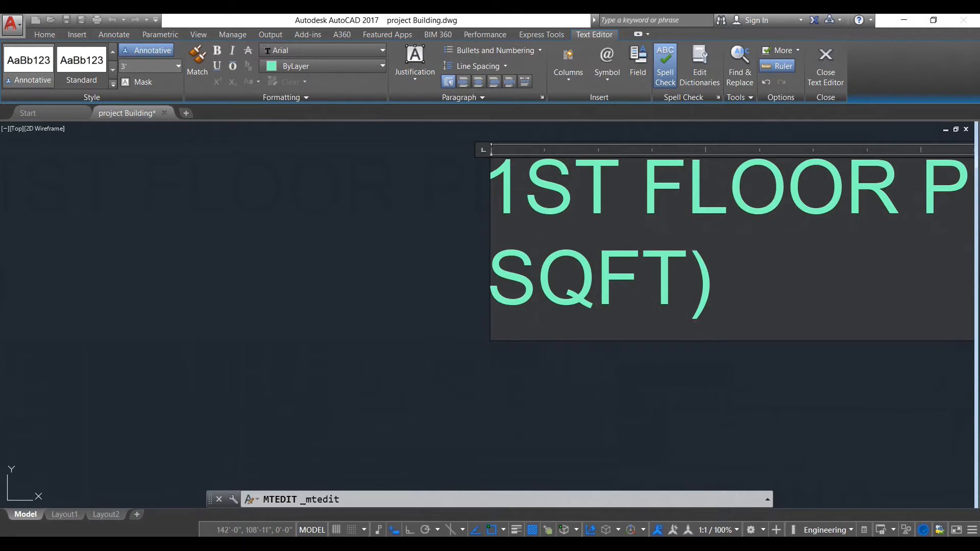
Widen the title's text frame so the text fits on one line, and close the text editor
scroll(583, 248, down, 3)
drag(800, 271, 875, 280)
click(798, 337)
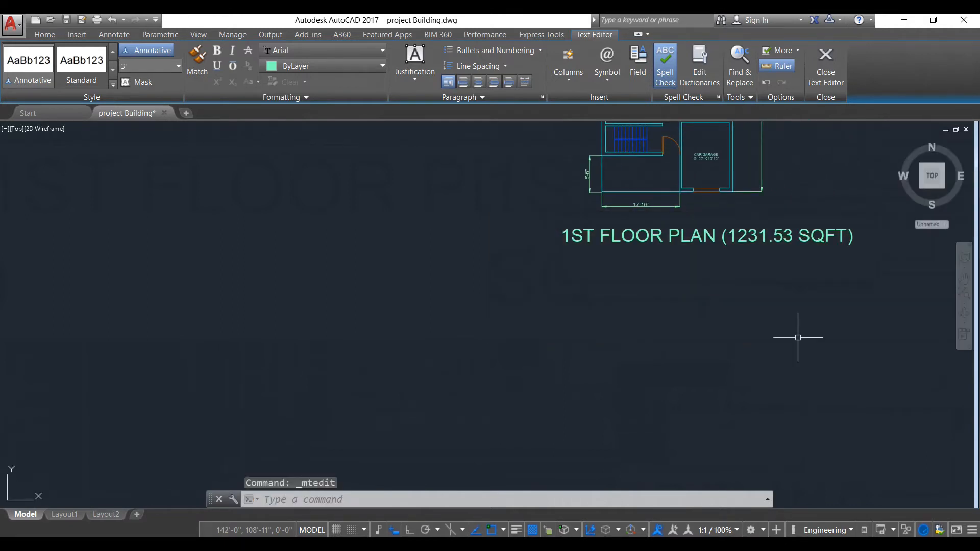
Make the whole plan title bold and close the text editor
scroll(777, 302, down, 5)
scroll(581, 296, up, 3)
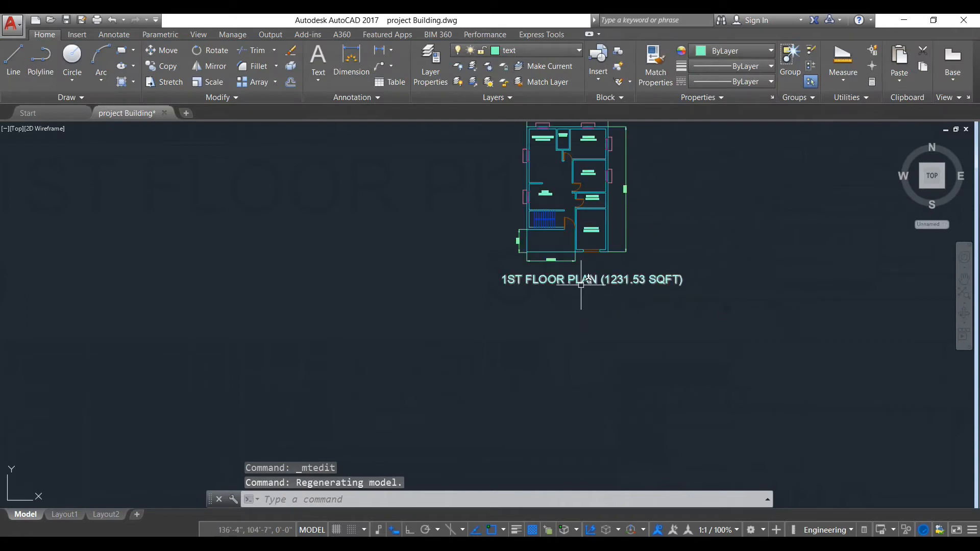
click(580, 283)
double_click(583, 281)
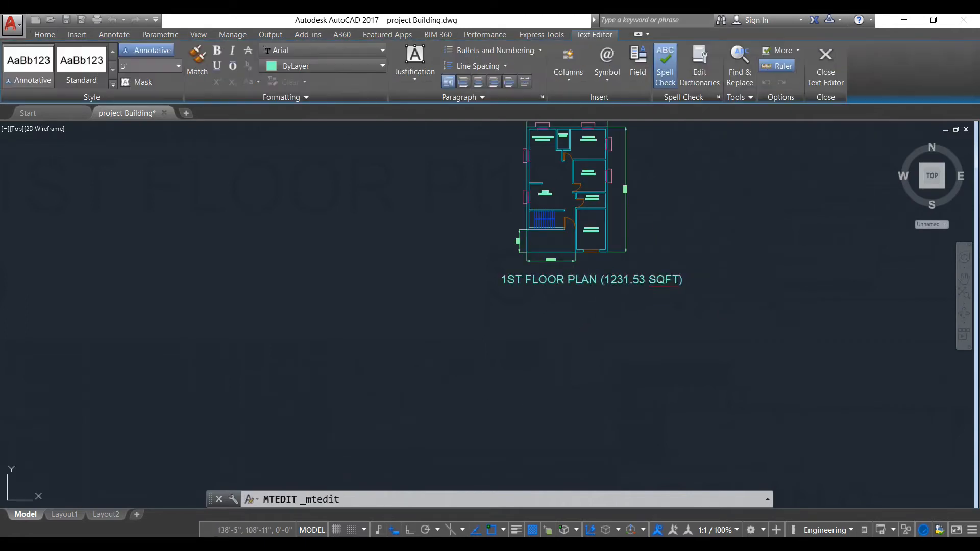
key(ctrl+a)
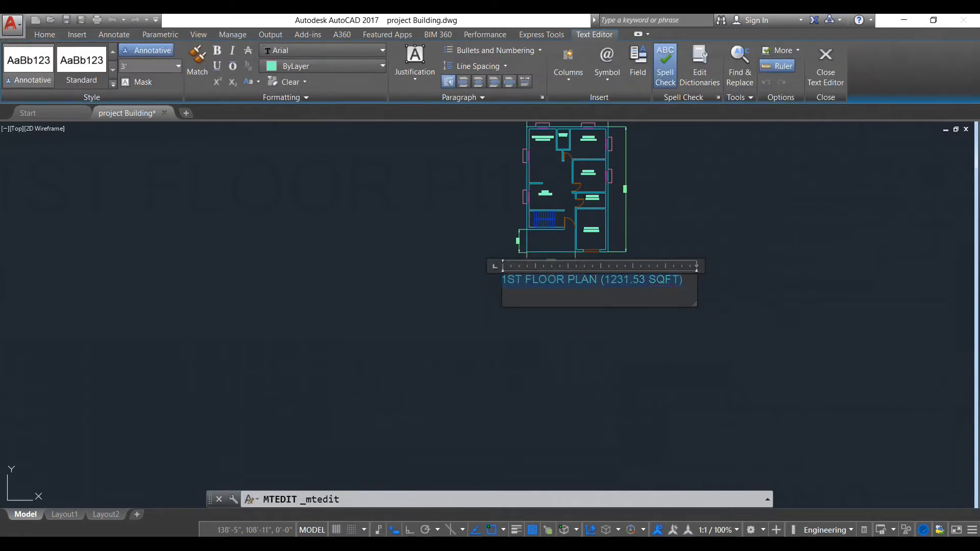
click(218, 50)
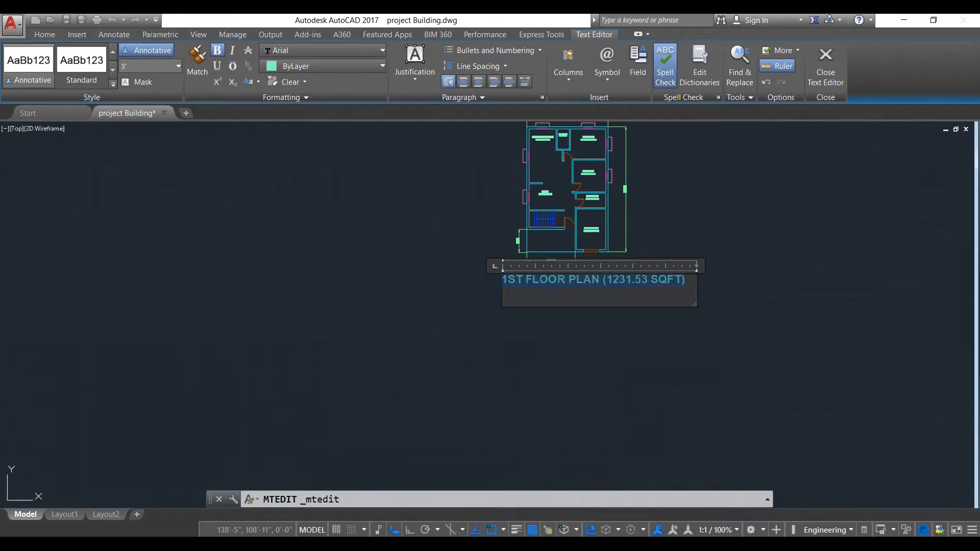
click(520, 310)
Move the plan title slightly to the left to centre it below the floor plan
click(573, 281)
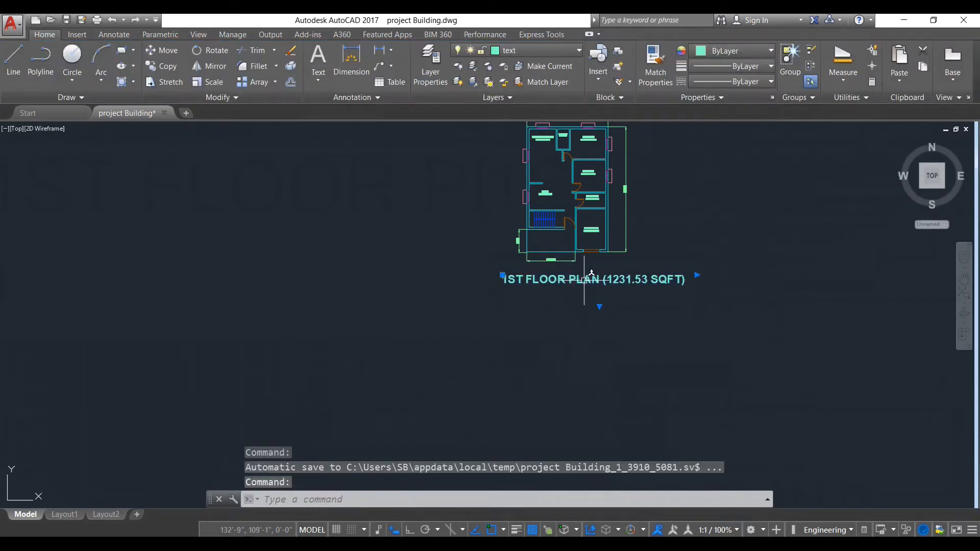
double_click(574, 281)
drag(567, 281, 554, 282)
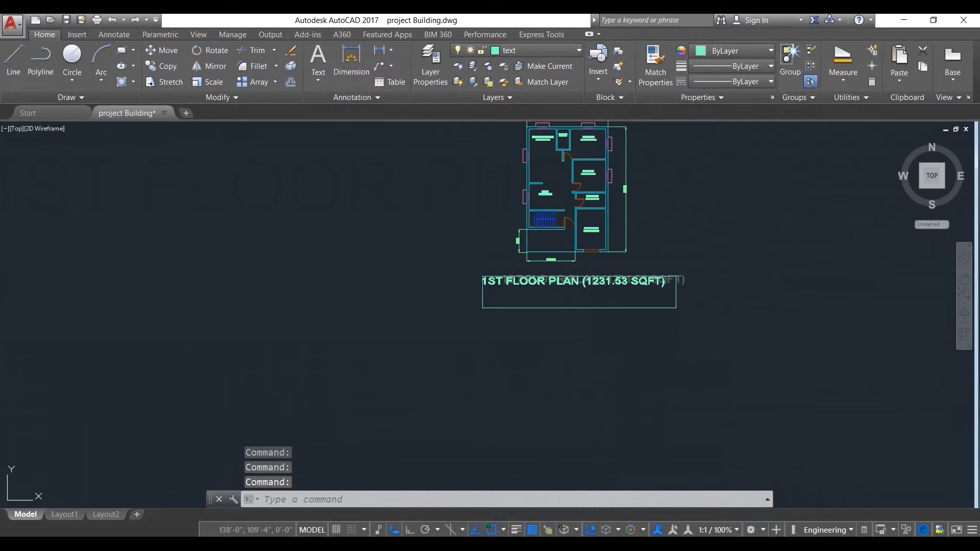
drag(562, 281, 562, 282)
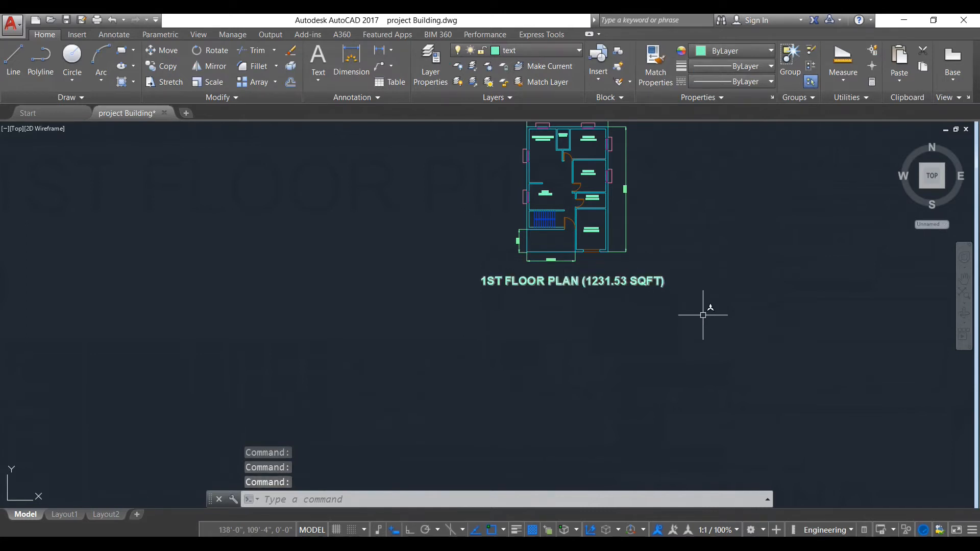
Replace 1ST with GROUND in the plan title and widen its text frame to keep it on one line
scroll(698, 278, down, 1)
middle_drag(709, 237, 561, 266)
scroll(557, 265, up, 2)
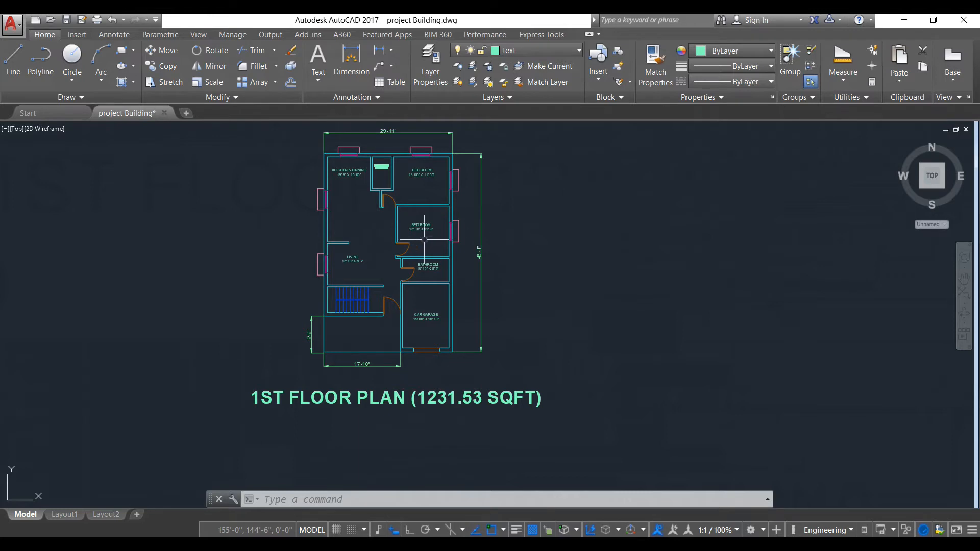
click(428, 316)
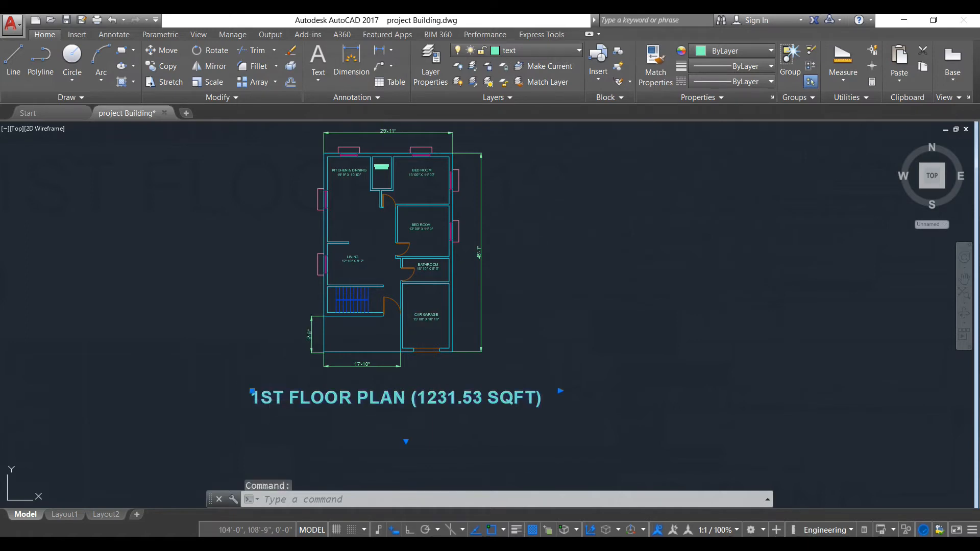
double_click(261, 398)
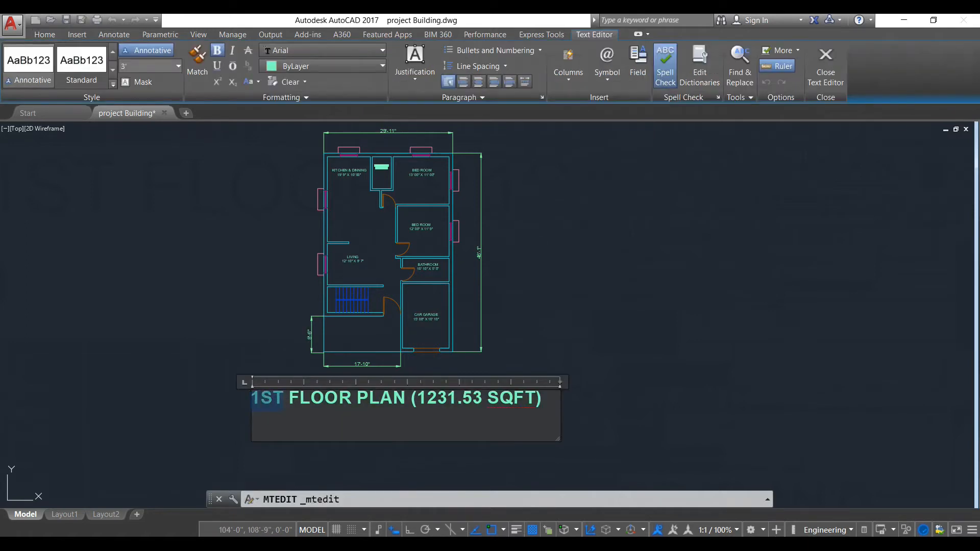
text(GROUND)
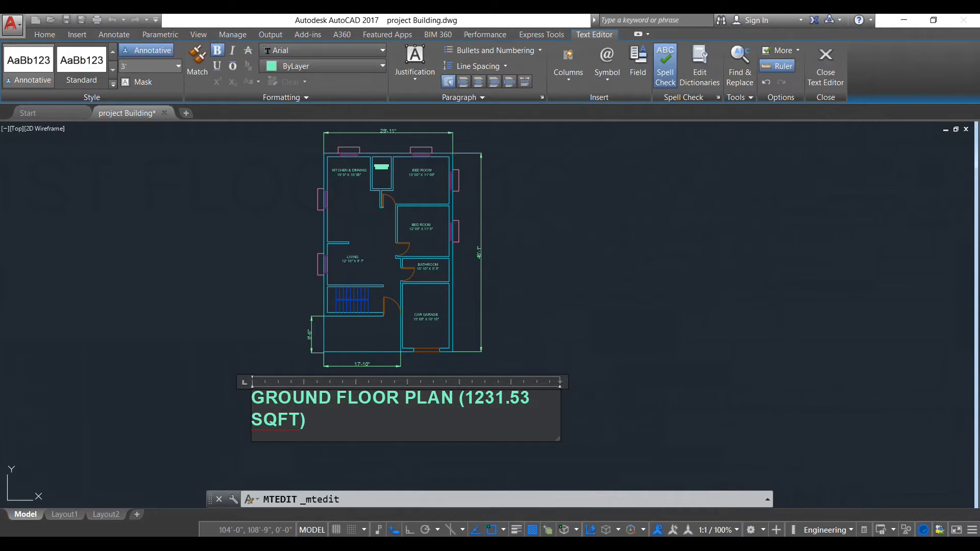
drag(558, 440, 594, 434)
click(682, 408)
scroll(668, 291, down, 2)
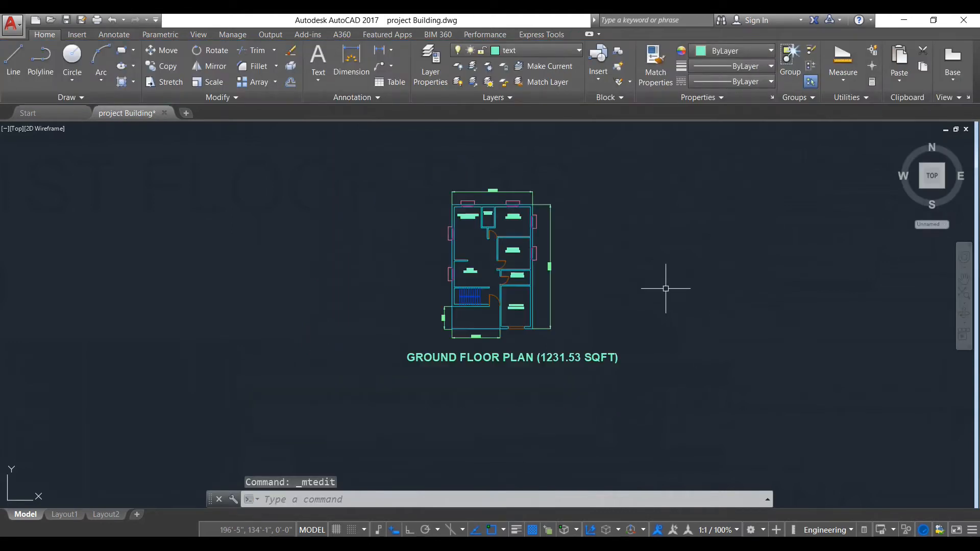
Copy the floor plan with its dimensions but without the title, placing the copy about 59'-1" to the right
middle_drag(667, 285, 495, 294)
scroll(286, 226, up, 2)
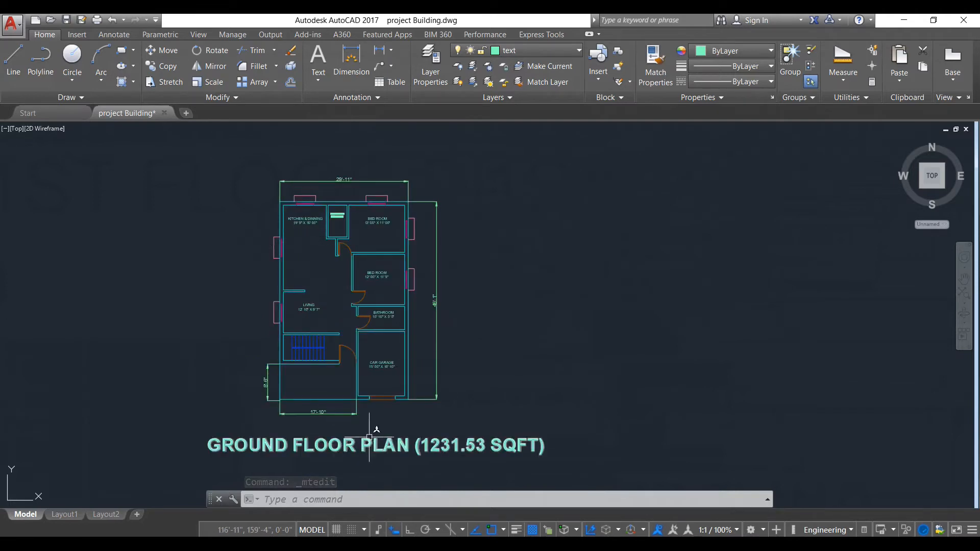
click(471, 418)
click(185, 161)
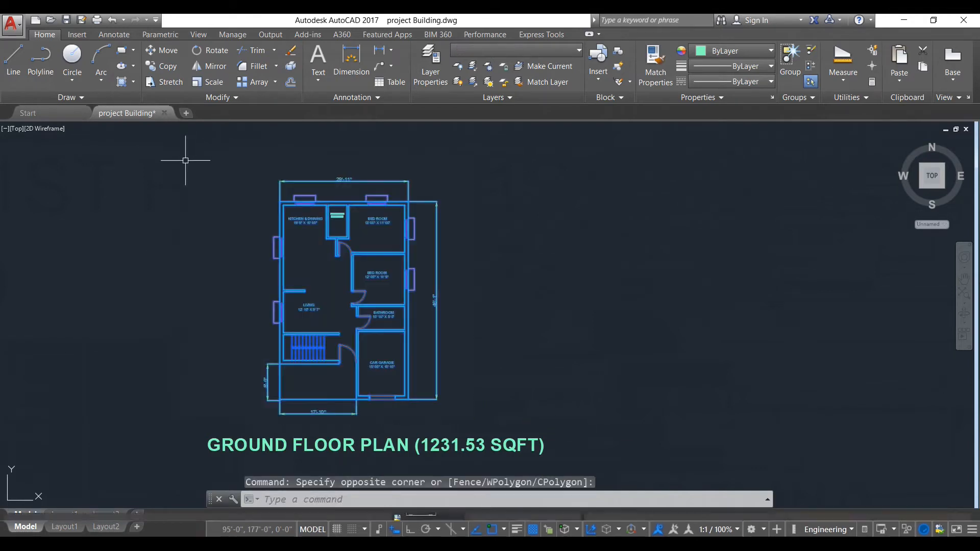
text(CO)
key(Return)
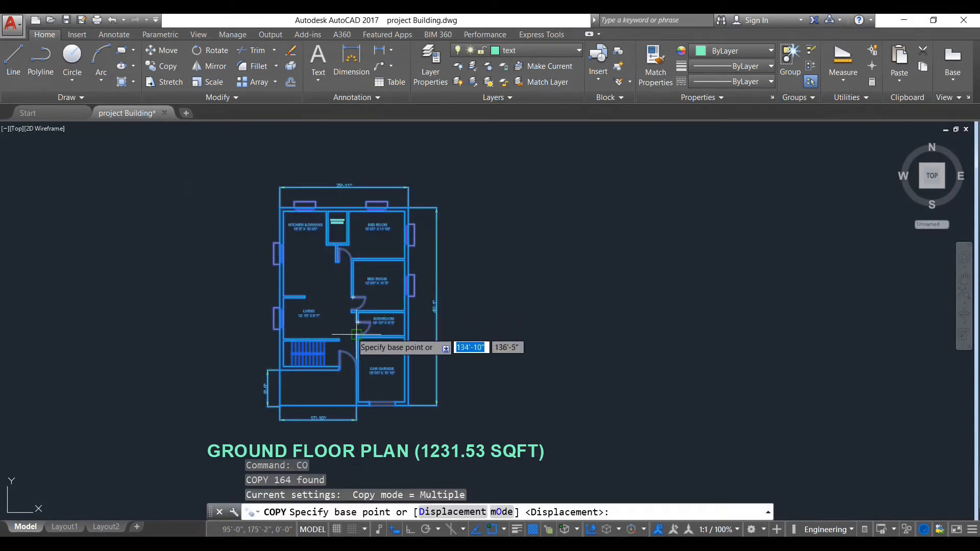
click(363, 405)
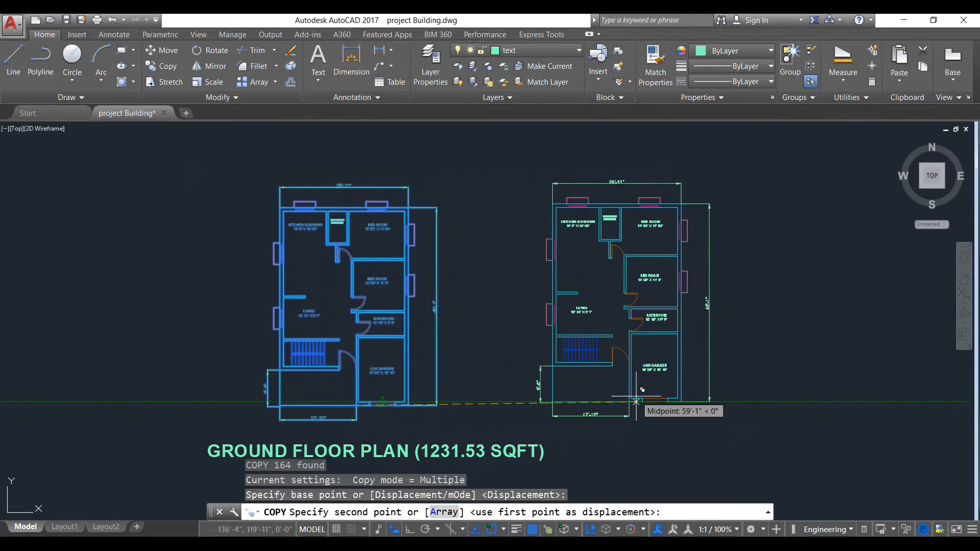
click(637, 402)
key(Escape)
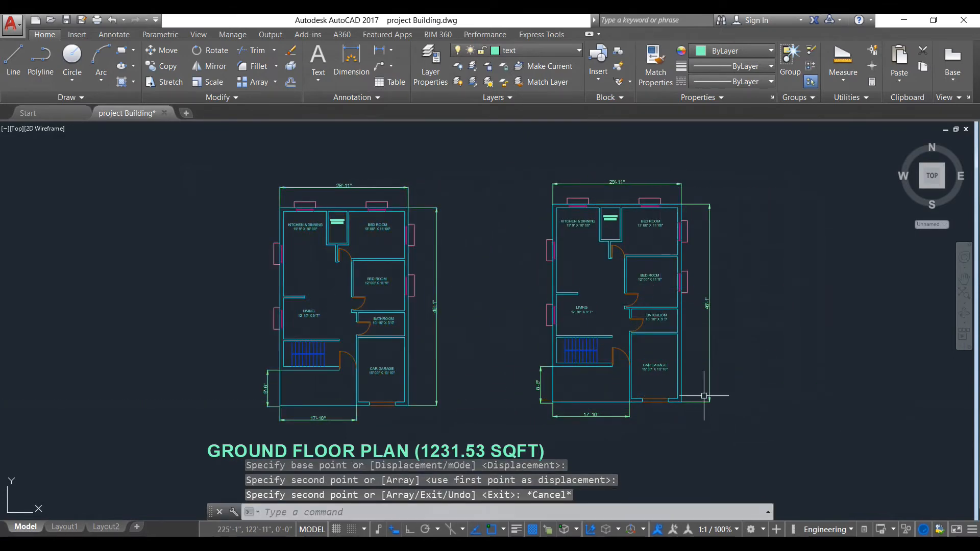
Erase the open front area's two outline lines and the 8'-6" and 17'-10" dimensions in the copied plan
middle_drag(744, 394, 652, 341)
middle_drag(509, 274, 460, 291)
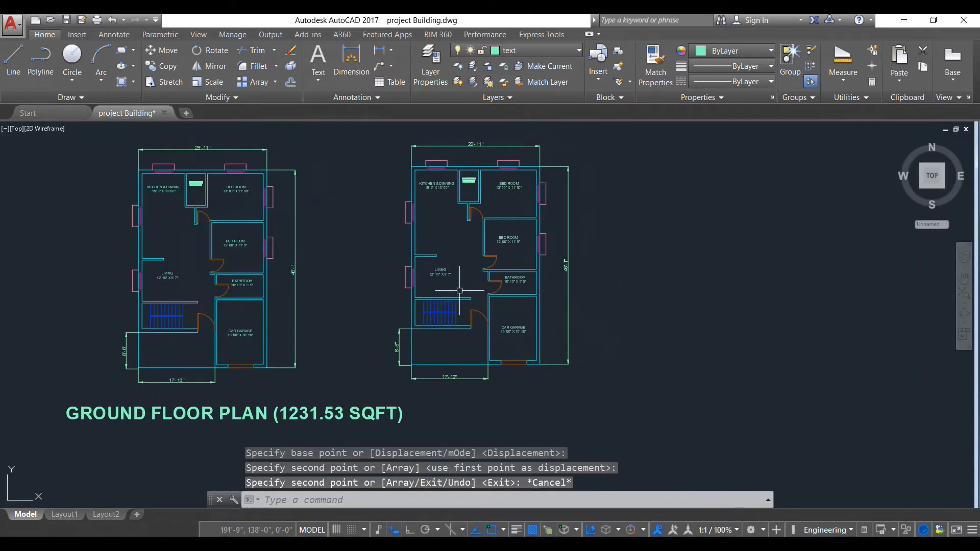
scroll(426, 292, up, 2)
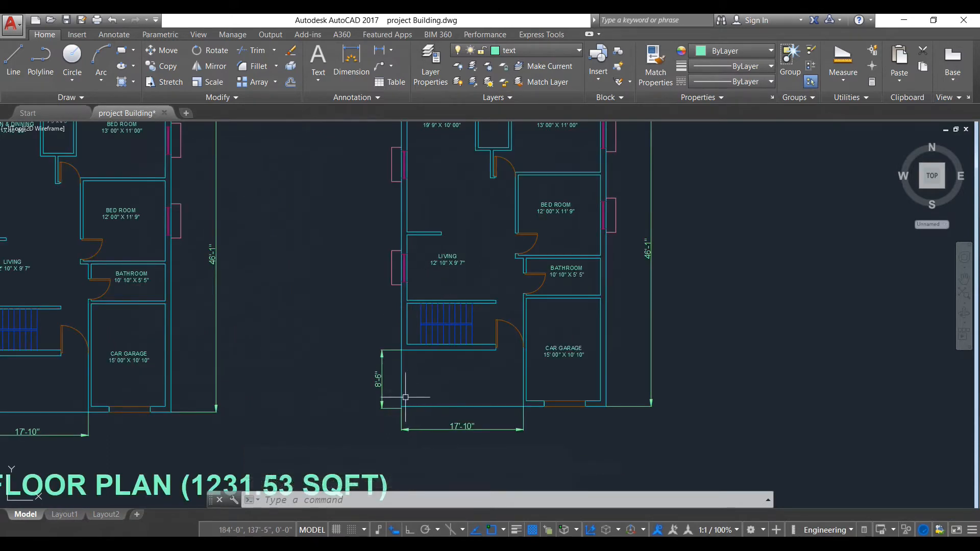
click(376, 386)
text(E)
key(Return)
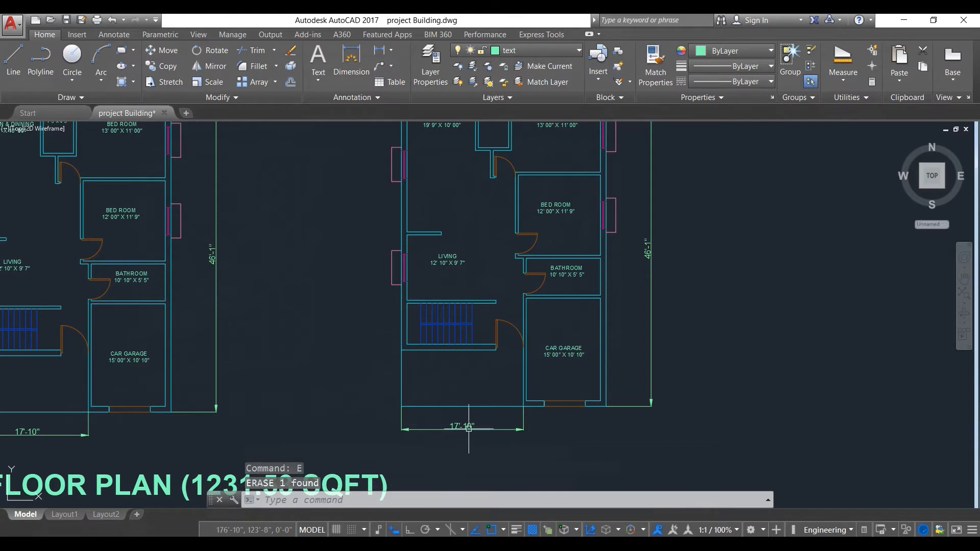
click(518, 442)
click(330, 382)
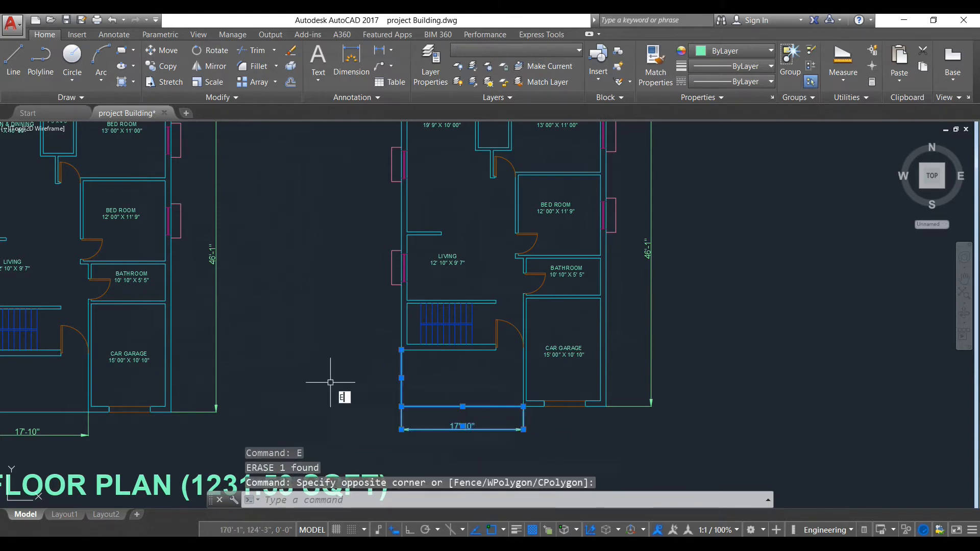
key(Return)
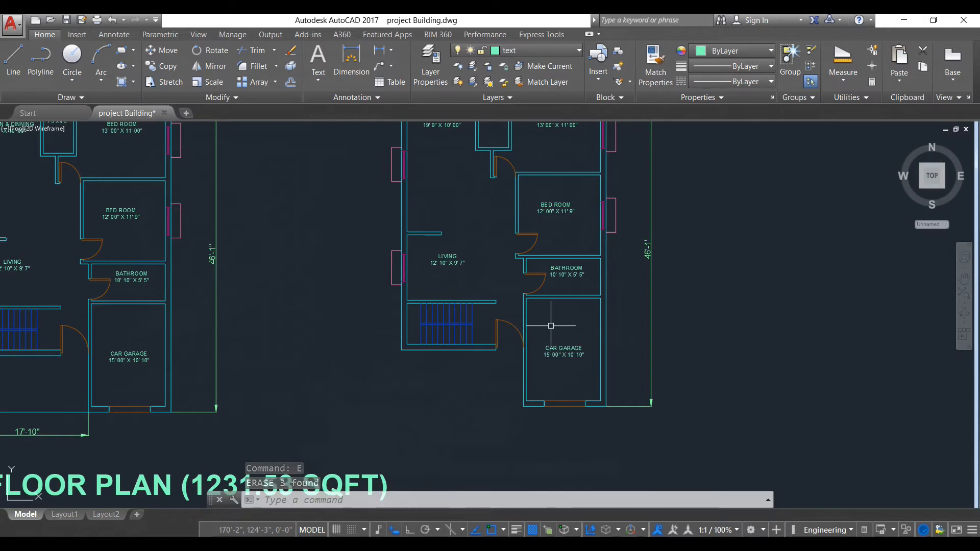
Erase the entrance door between the staircase and the car garage in the copied plan
click(506, 324)
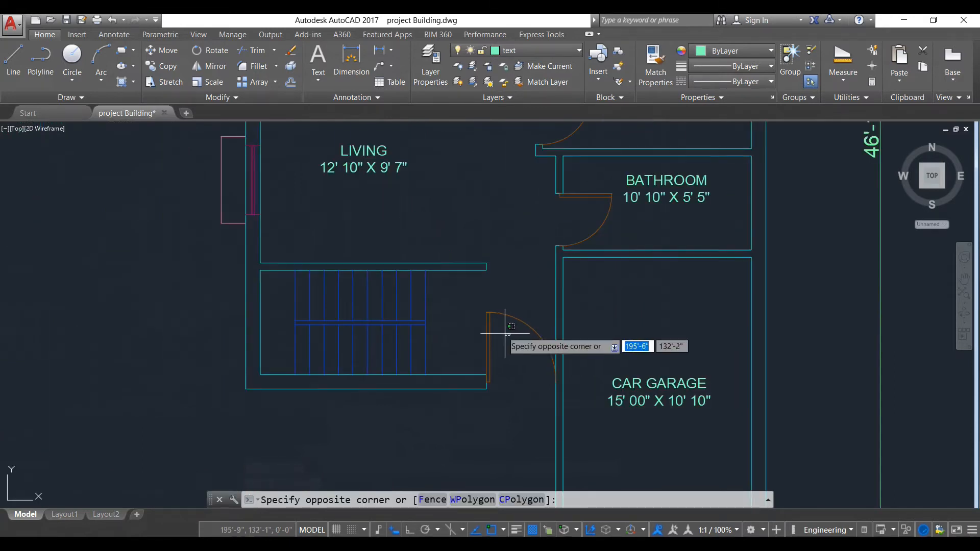
click(474, 303)
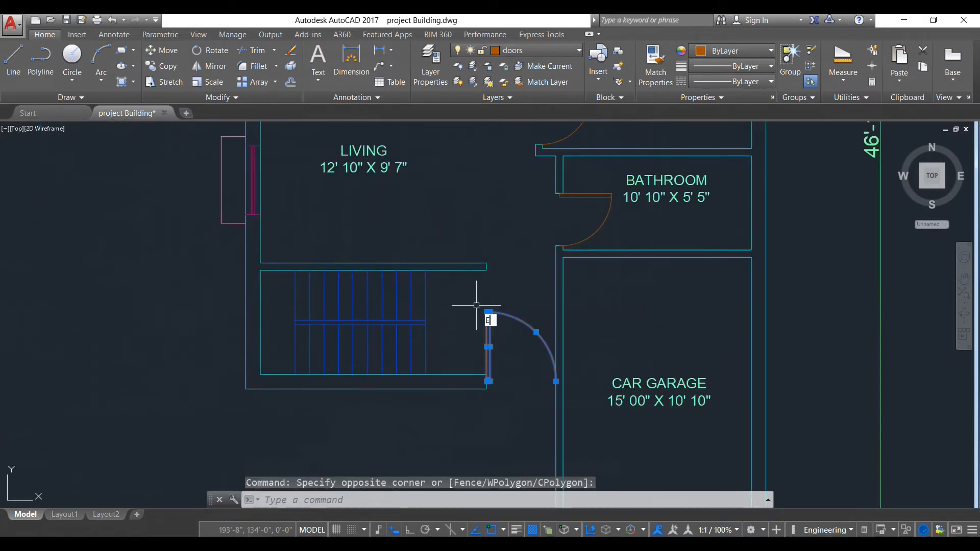
text(E)
key(Return)
Erase the short leftover door line at the end of the lower stair wall in the copied plan
scroll(508, 387, up, 4)
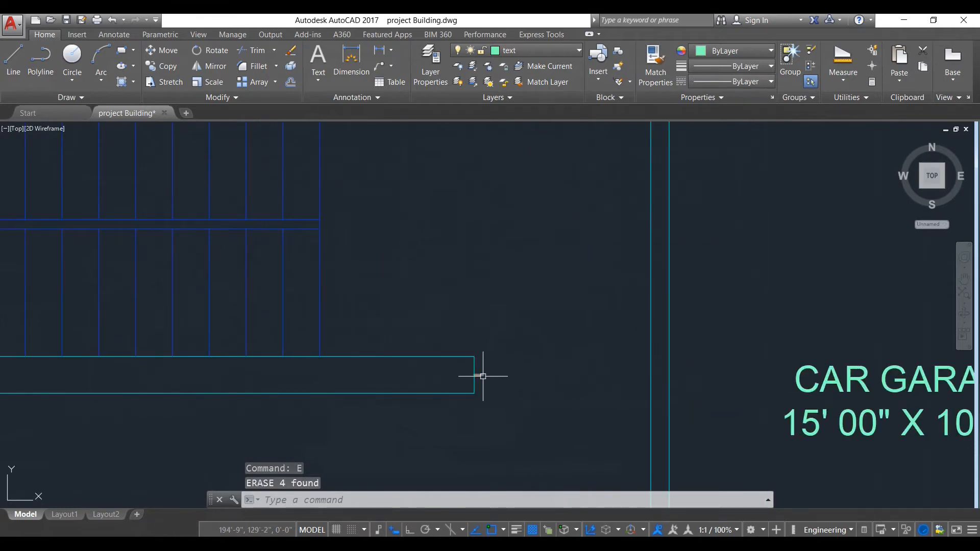
scroll(484, 376, up, 2)
click(482, 374)
mouse_move(482, 375)
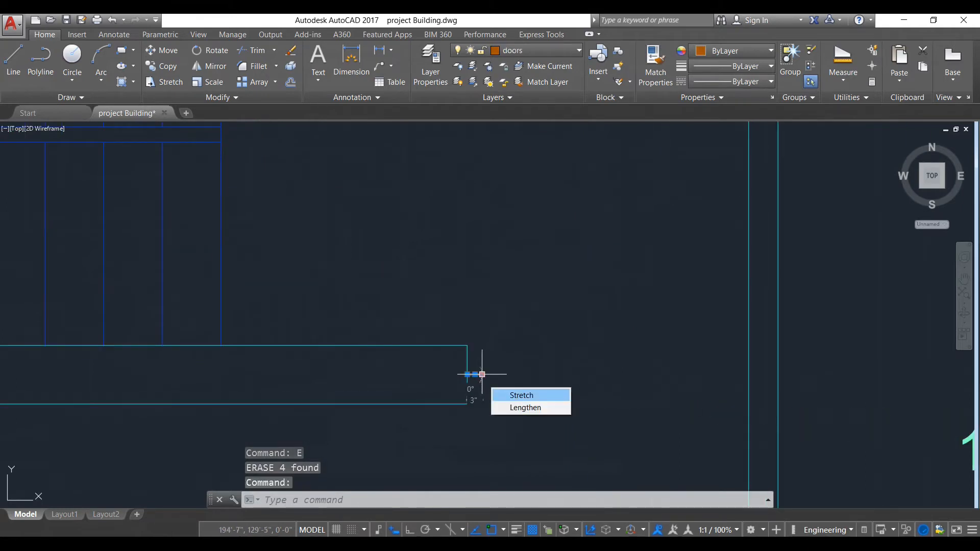
click(536, 350)
click(544, 377)
text(E)
key(Return)
Stretch the end of the lower stair wall in the copied plan to meet the car garage wall
scroll(643, 377, down, 4)
scroll(593, 340, up, 4)
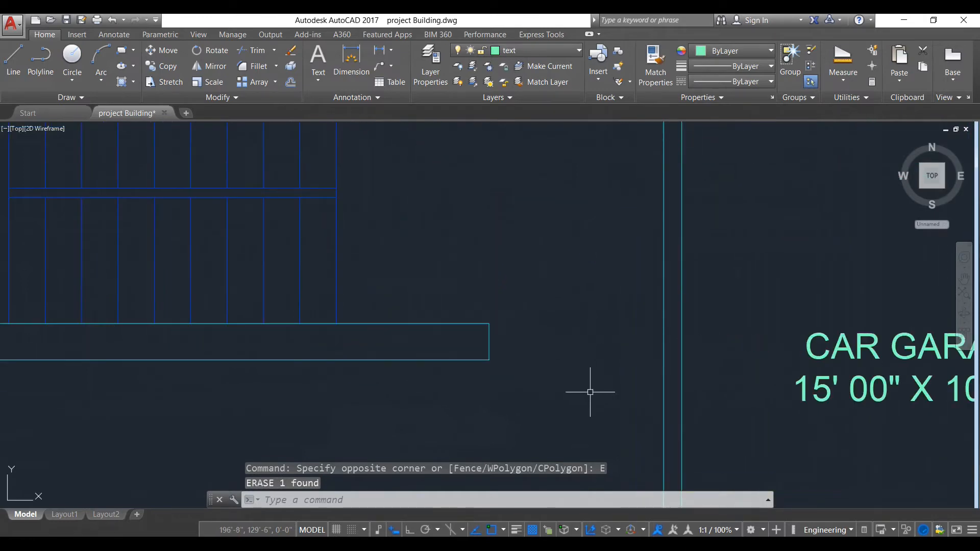
click(581, 398)
click(453, 298)
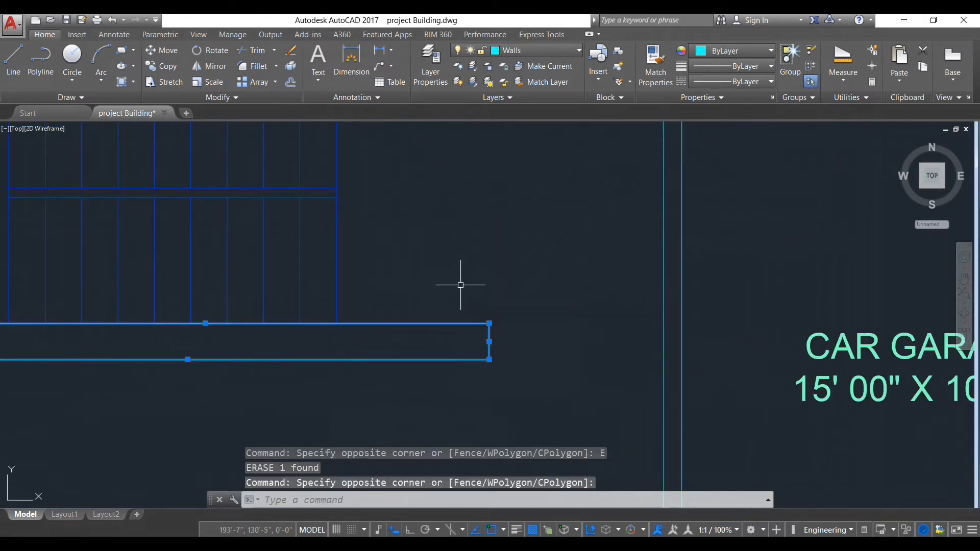
click(165, 82)
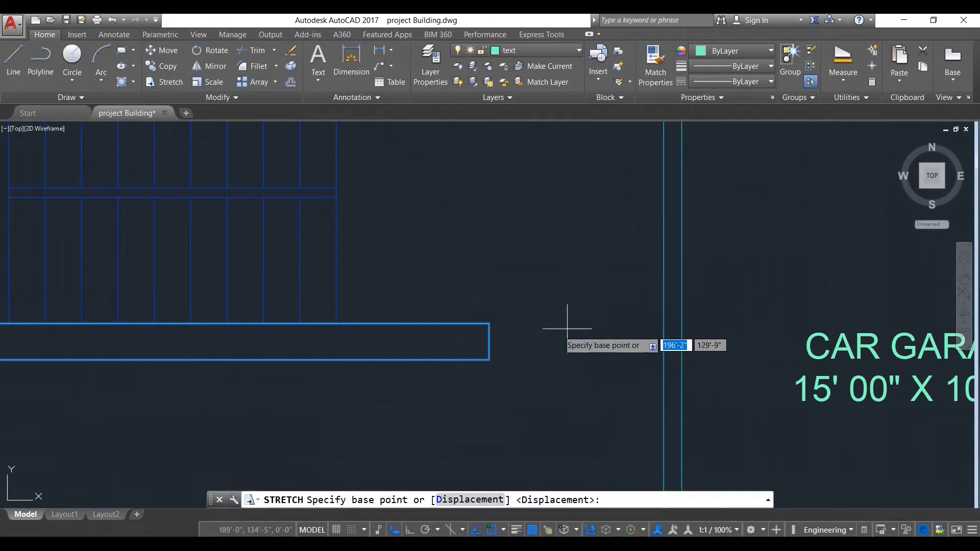
click(494, 344)
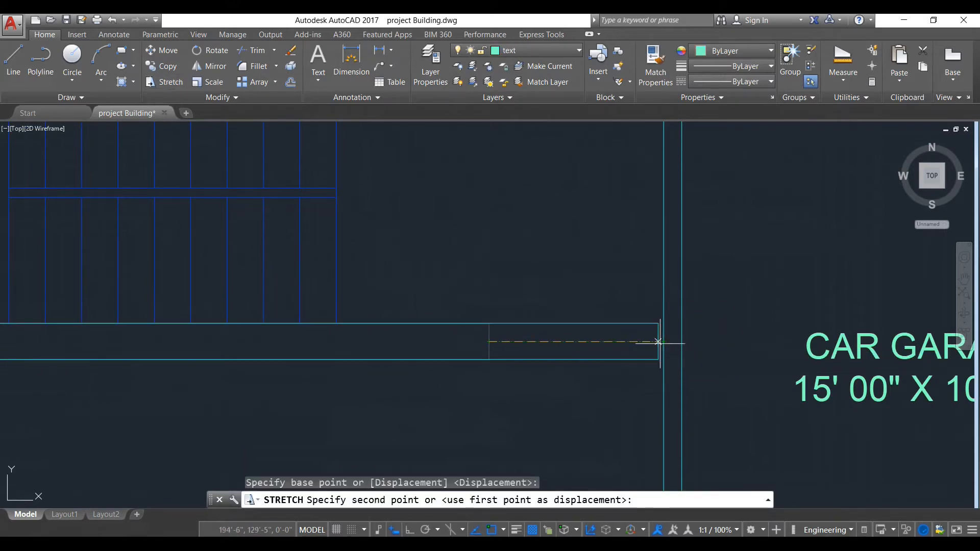
click(664, 342)
scroll(683, 339, down, 5)
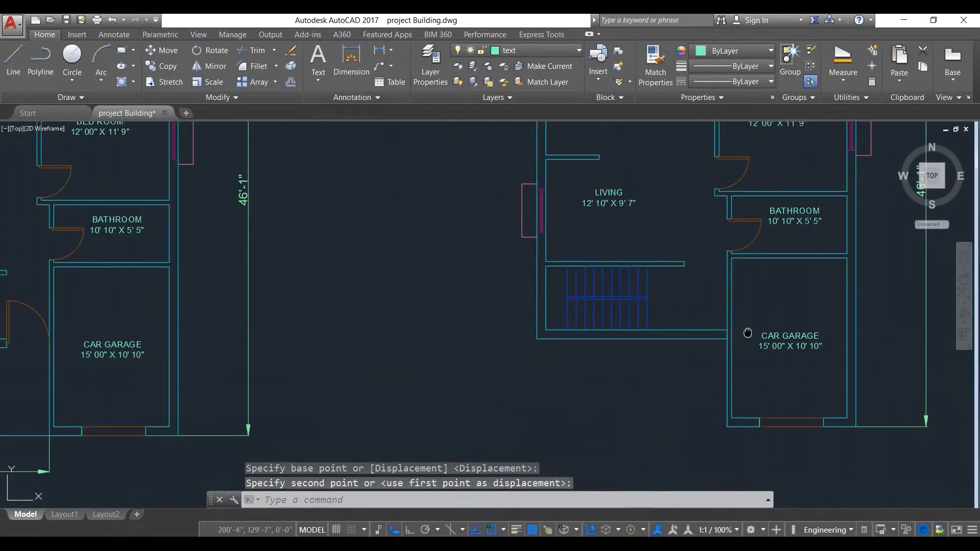
middle_drag(748, 337, 723, 330)
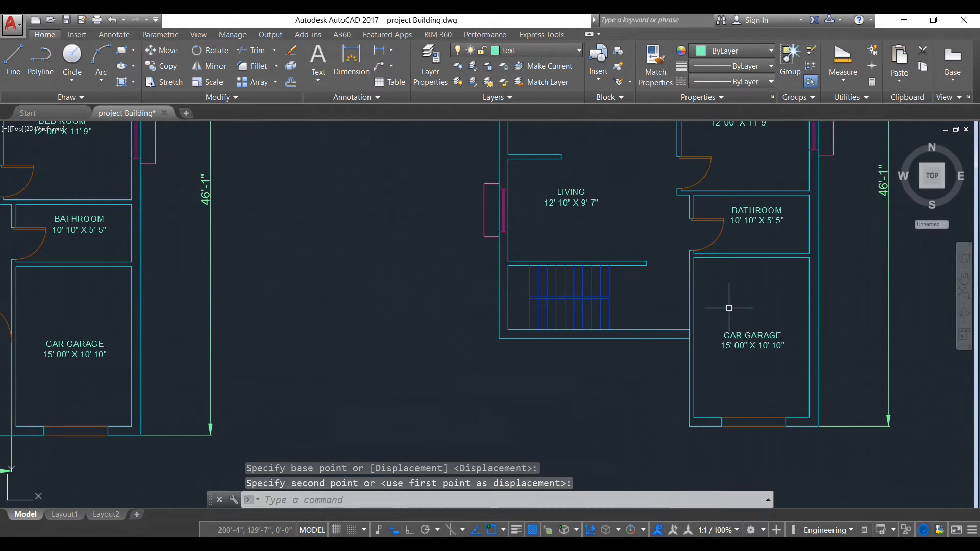
key(Escape)
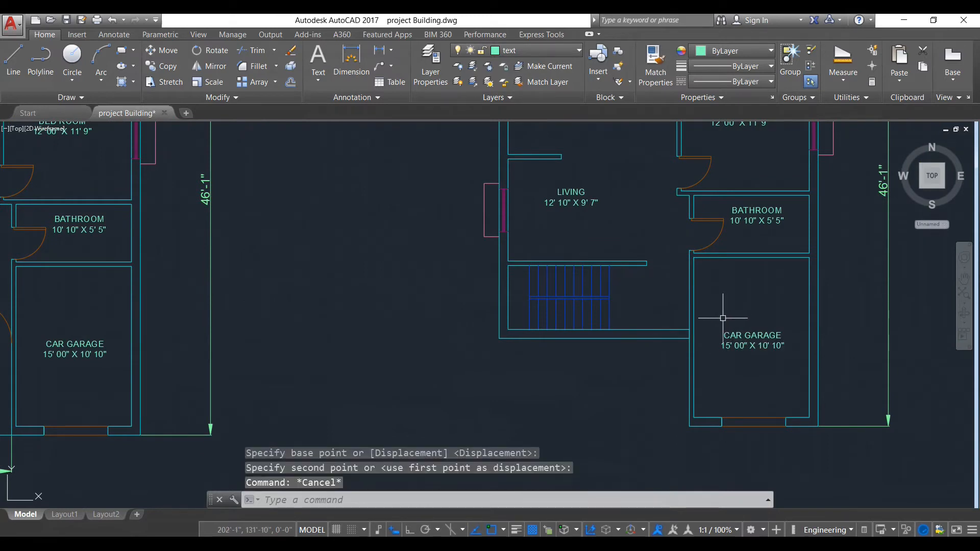
Trim the garage wall's outer line between the two lines of the lower stair wall to open the junction
scroll(722, 326, up, 4)
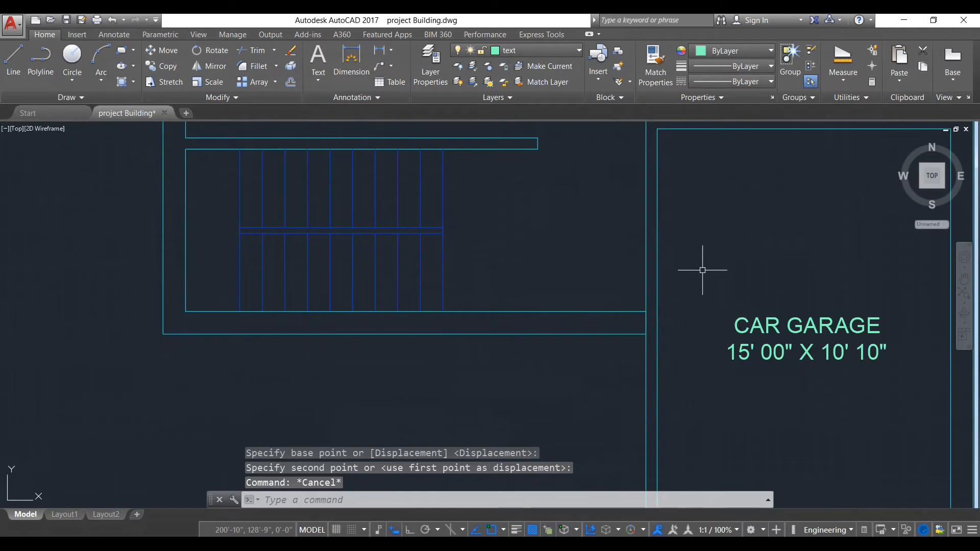
key(Return)
key(Return)
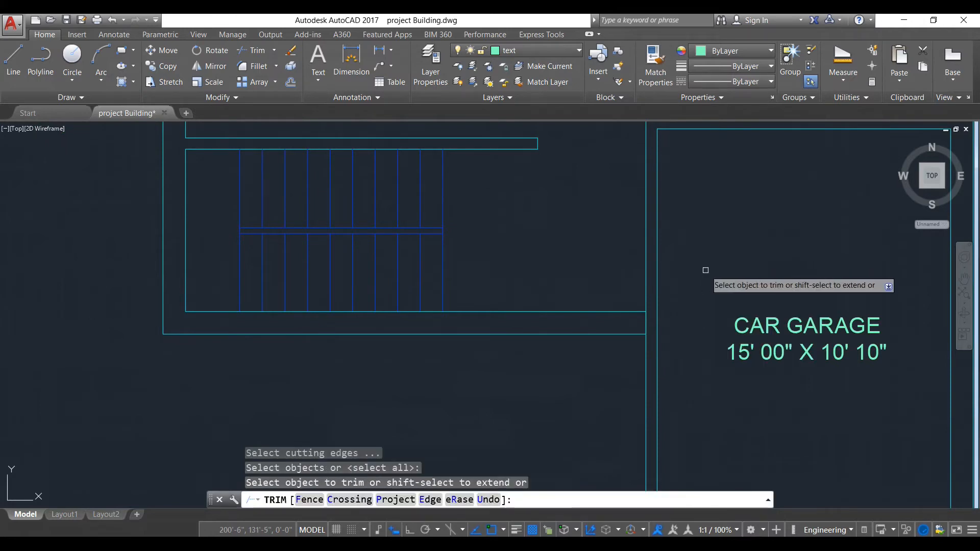
click(647, 327)
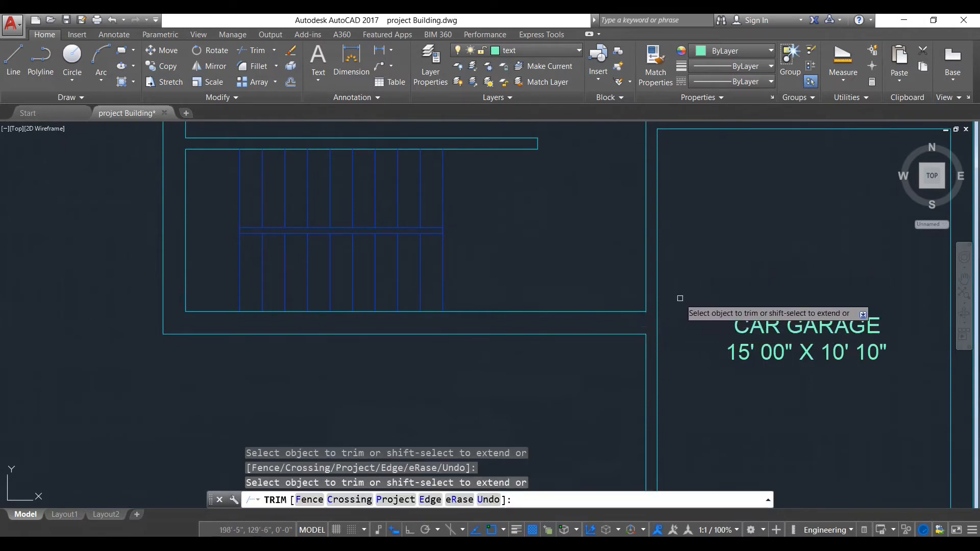
scroll(680, 300, down, 5)
key(Escape)
middle_drag(691, 278, 671, 293)
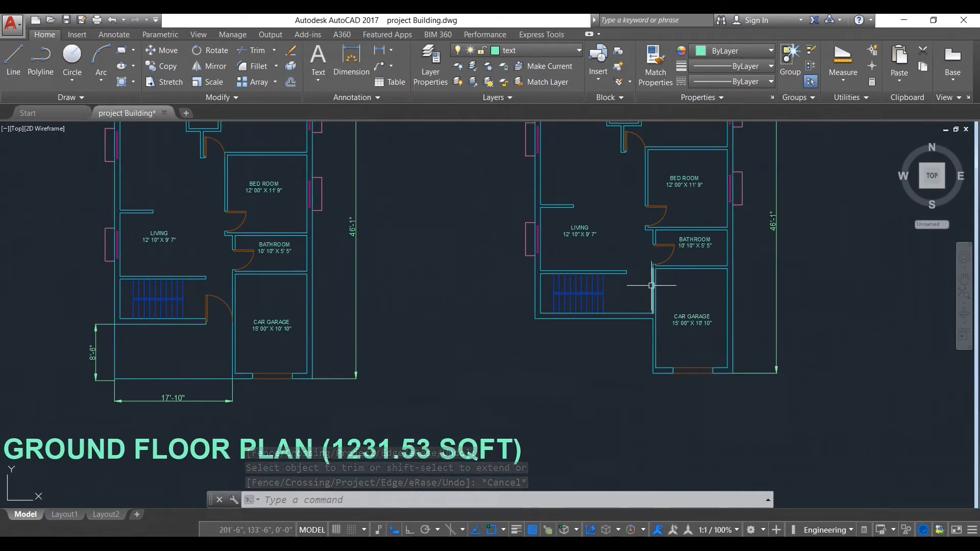
Offset the lower stair wall's inner line 4" toward the stairs, and offset the new line another 3' the same way
scroll(656, 282, up, 4)
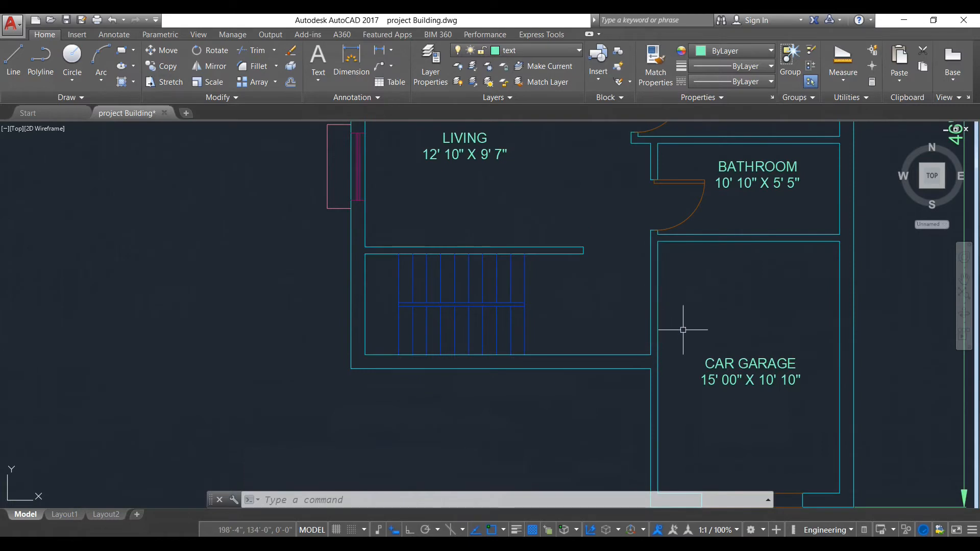
middle_drag(683, 331, 680, 334)
scroll(679, 349, up, 4)
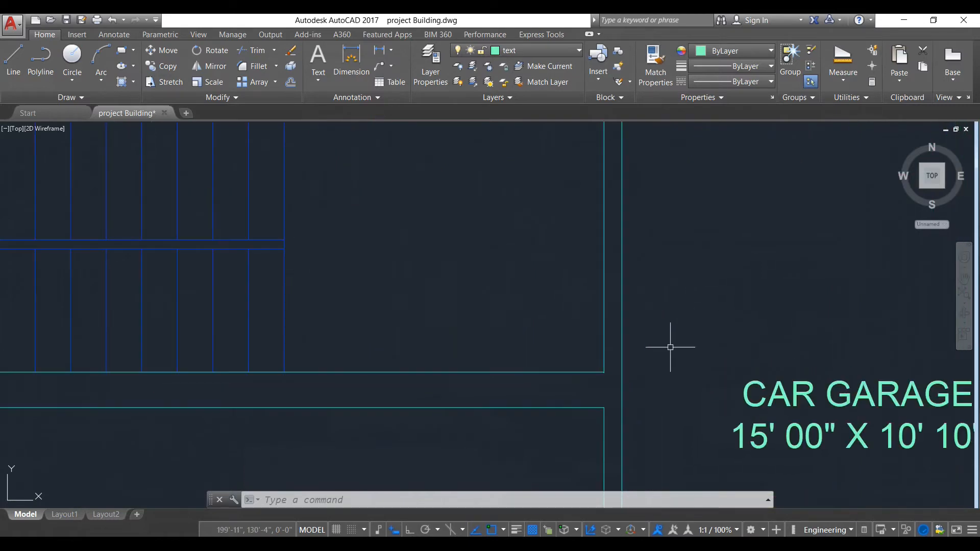
key(Return)
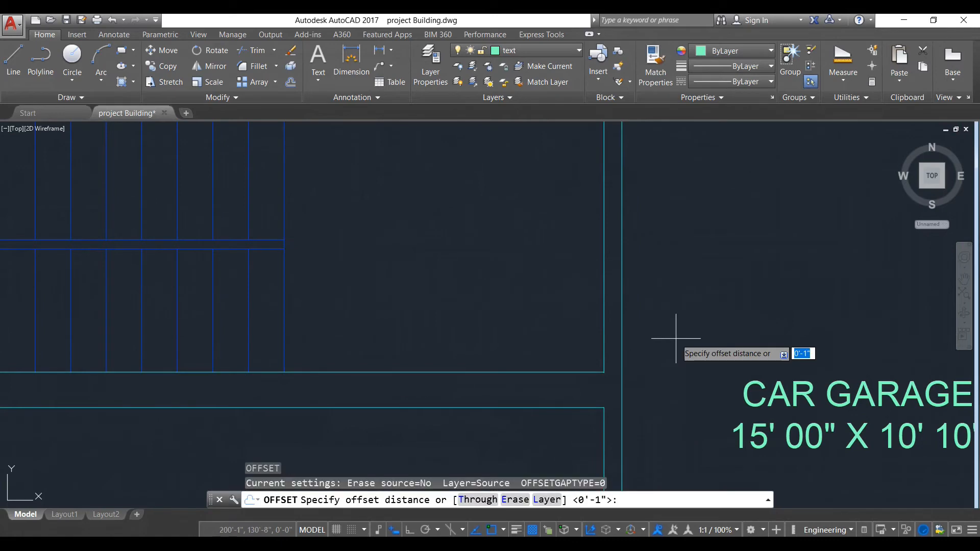
text(4)
key(Return)
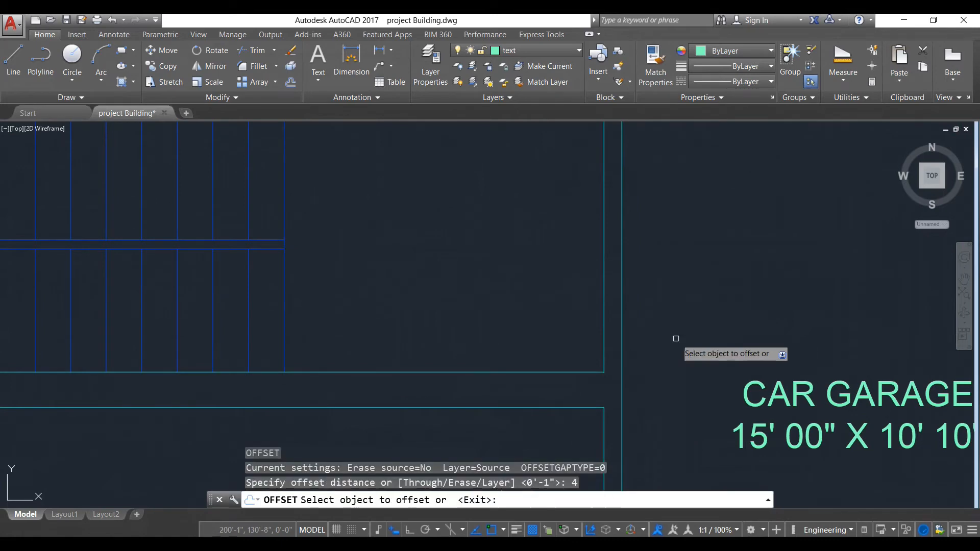
click(586, 372)
click(582, 362)
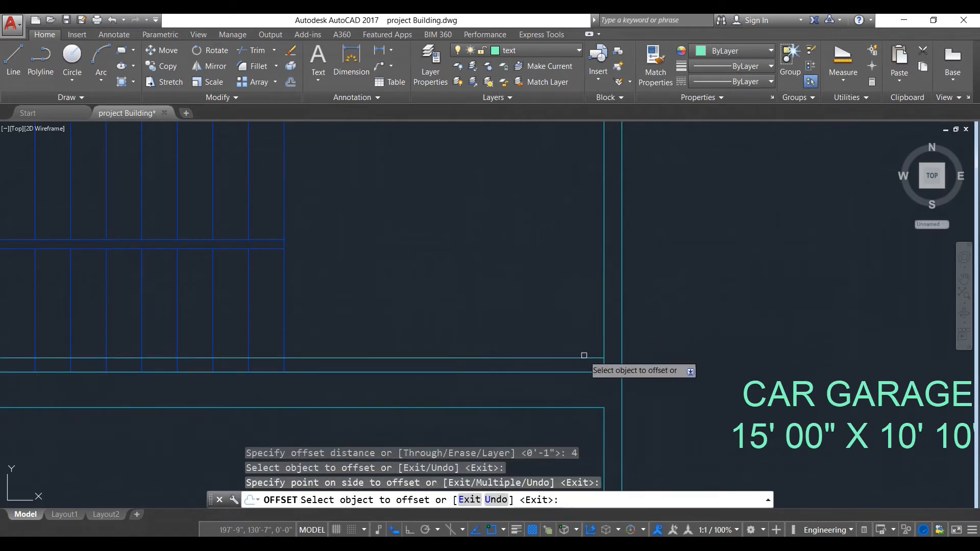
click(584, 356)
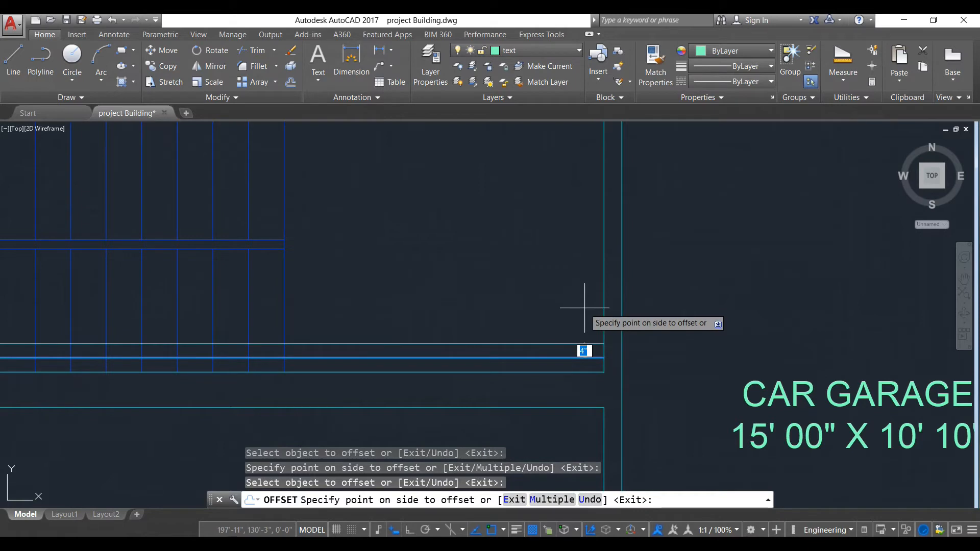
text(3')
key(Return)
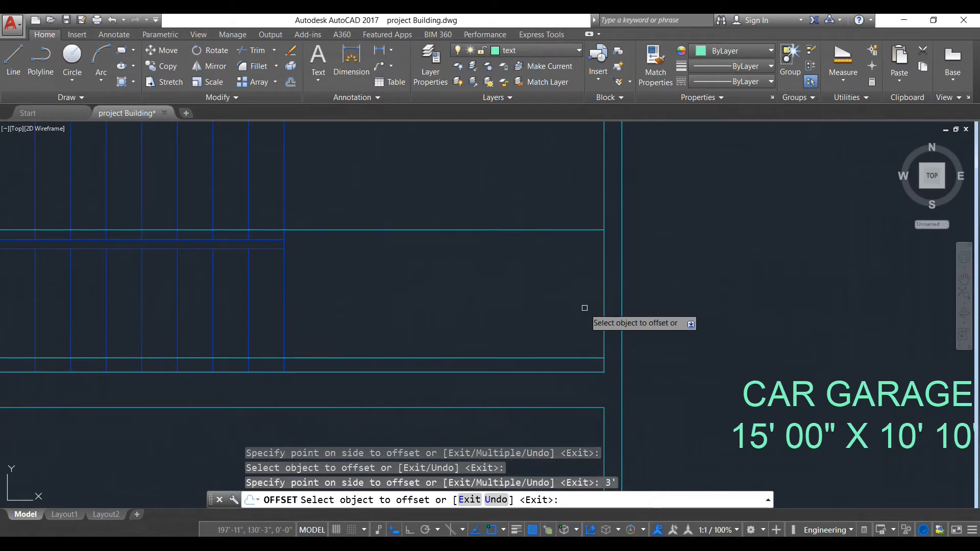
key(Escape)
click(591, 230)
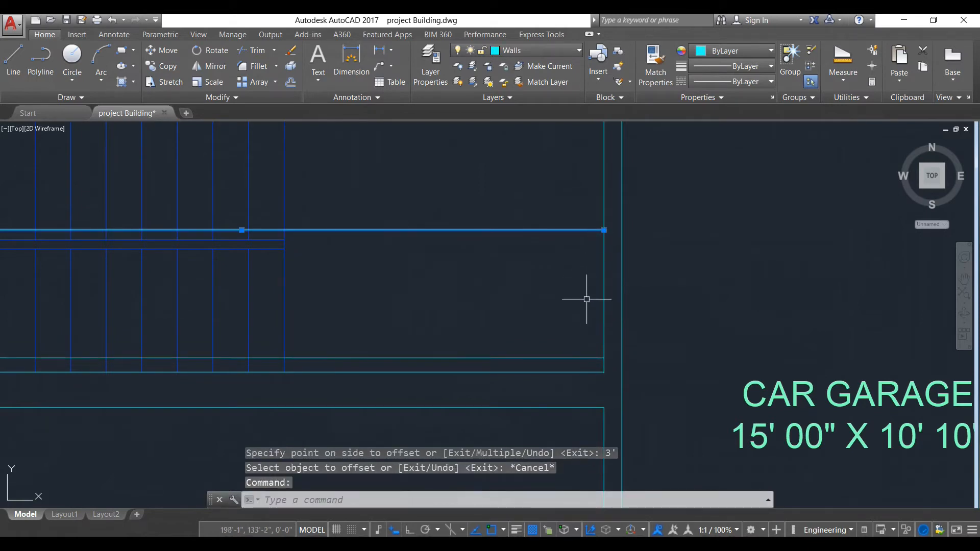
click(589, 359)
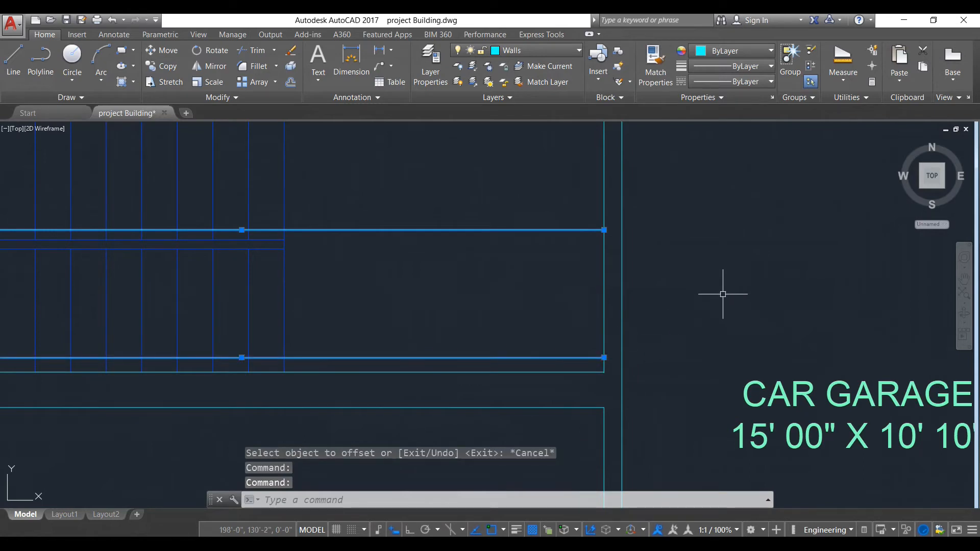
key(Escape)
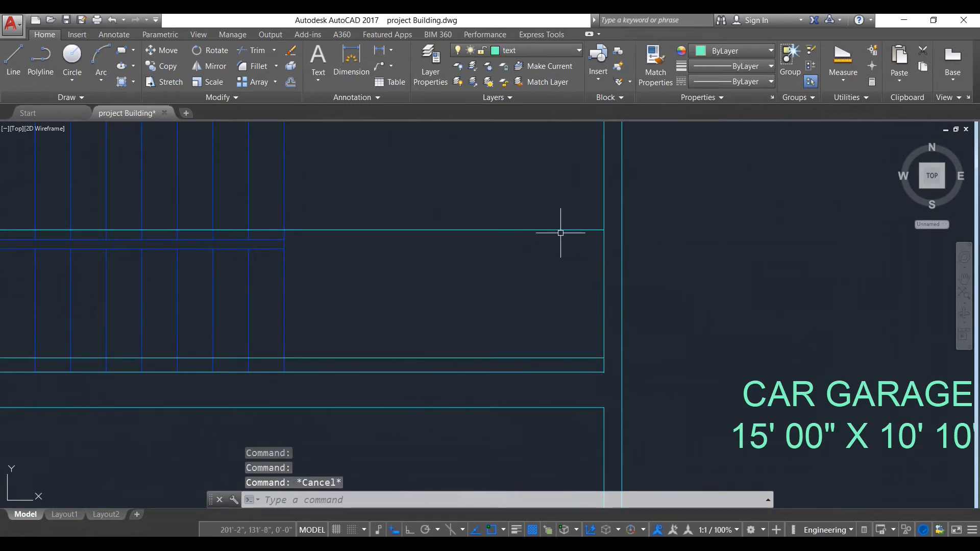
Extend both offset lines across the garage wall to its garage-side face
click(566, 231)
click(605, 230)
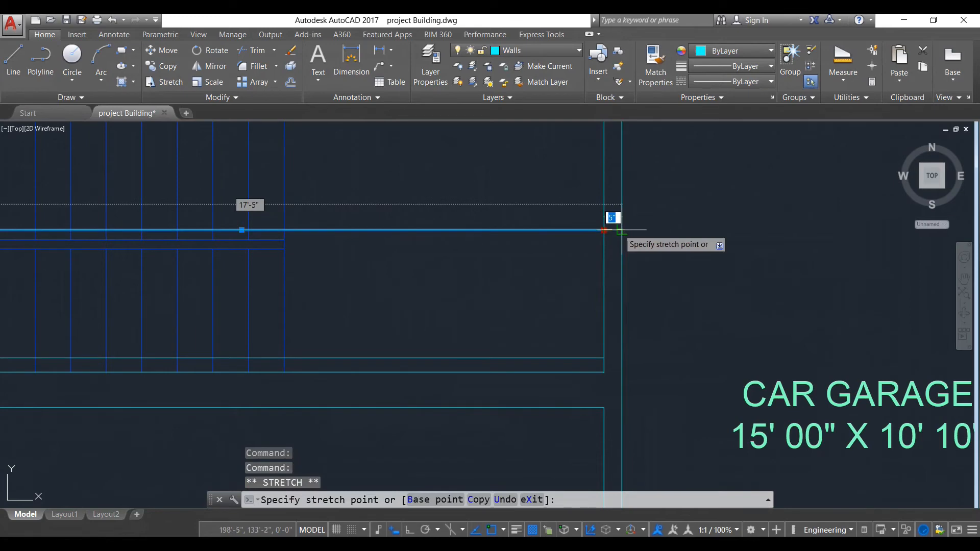
click(621, 230)
key(Escape)
click(543, 358)
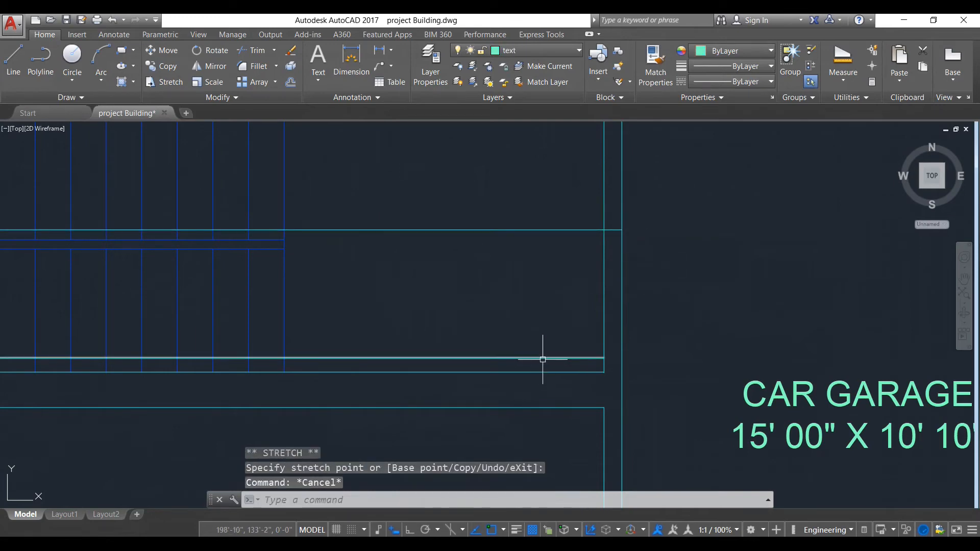
click(604, 358)
click(621, 357)
key(Escape)
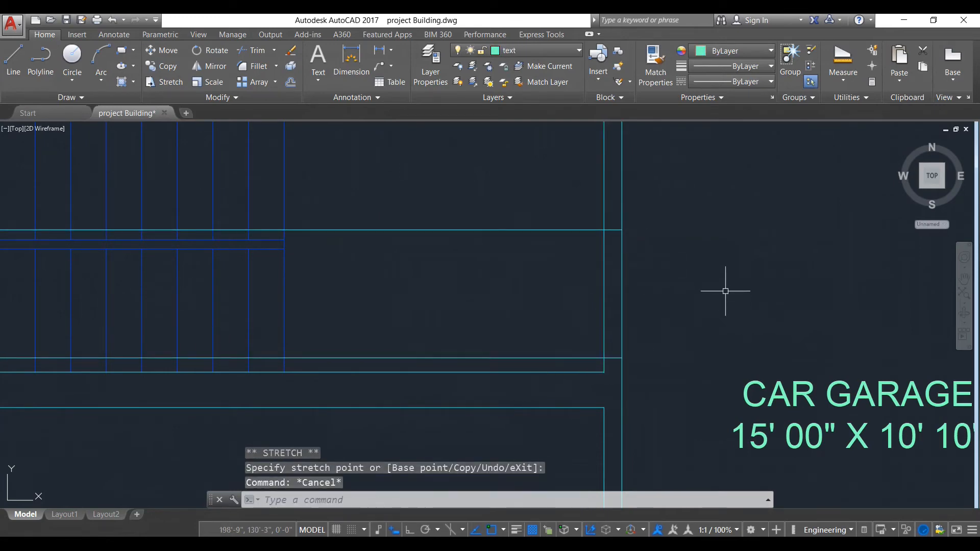
Trim both offset lines between the staircase and the garage wall, keeping the short segments across the wall
text(TR)
key(Return)
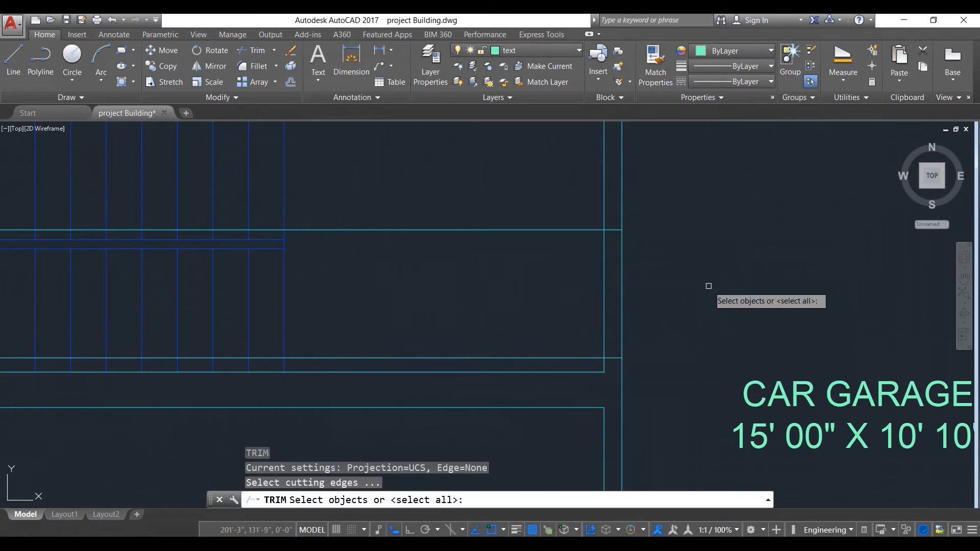
key(Return)
click(585, 358)
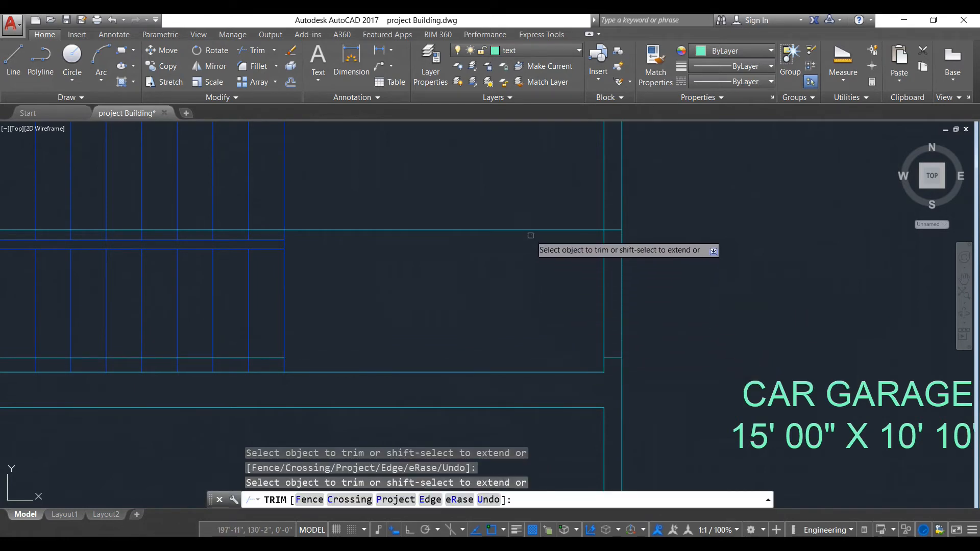
click(529, 230)
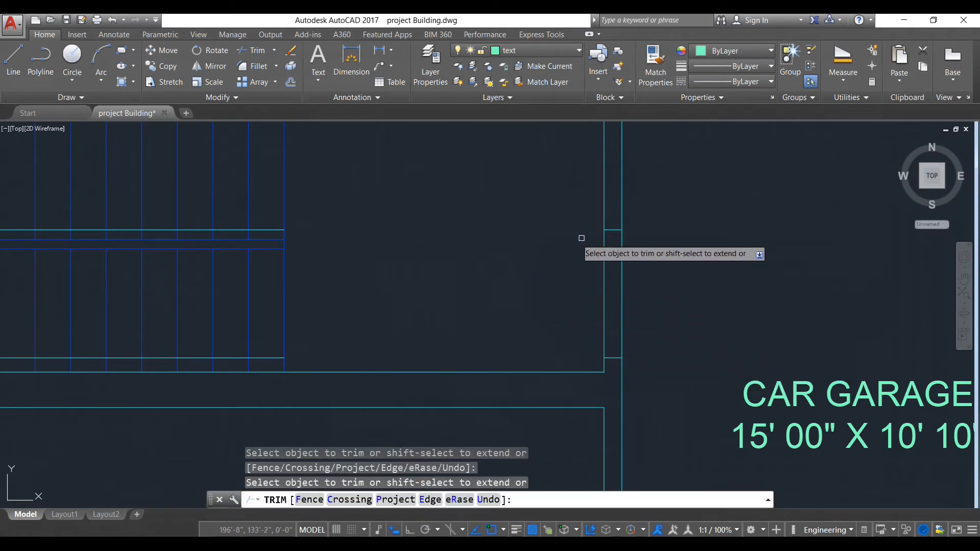
middle_drag(444, 243, 647, 260)
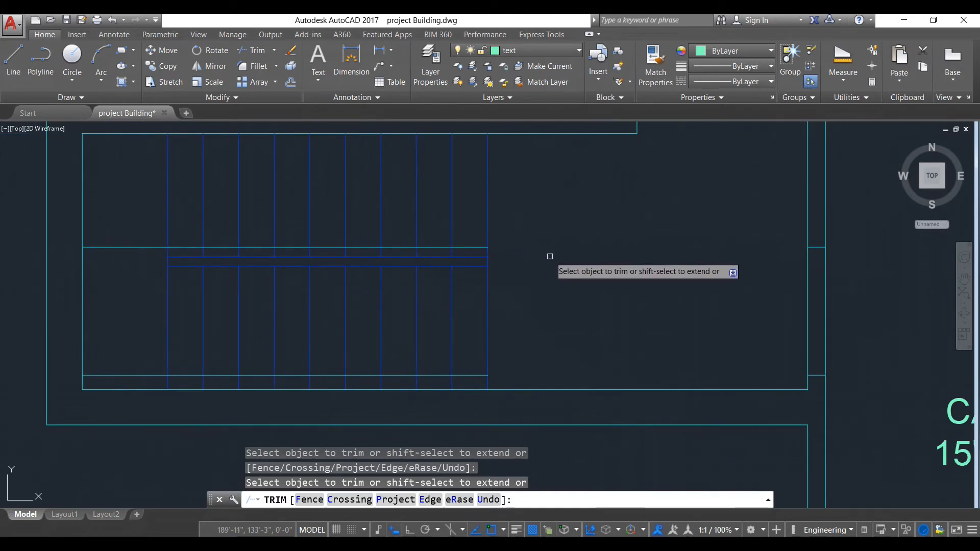
key(Escape)
Erase the two leftover offset lines running across the staircase
click(135, 247)
click(136, 376)
text(e)
key(Return)
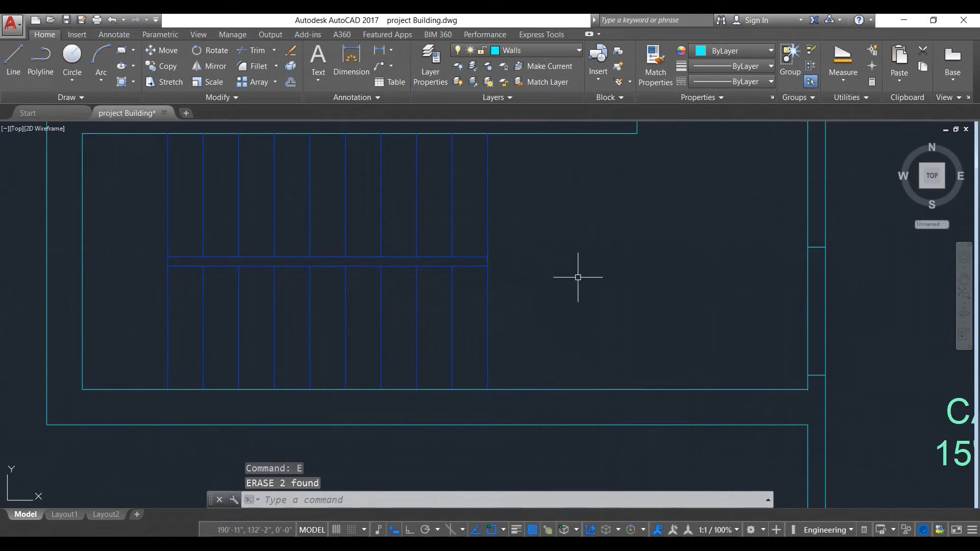
Trim both garage wall lines between the two short cross lines to form a door opening beside the staircase
scroll(578, 277, down, 3)
scroll(580, 295, up, 3)
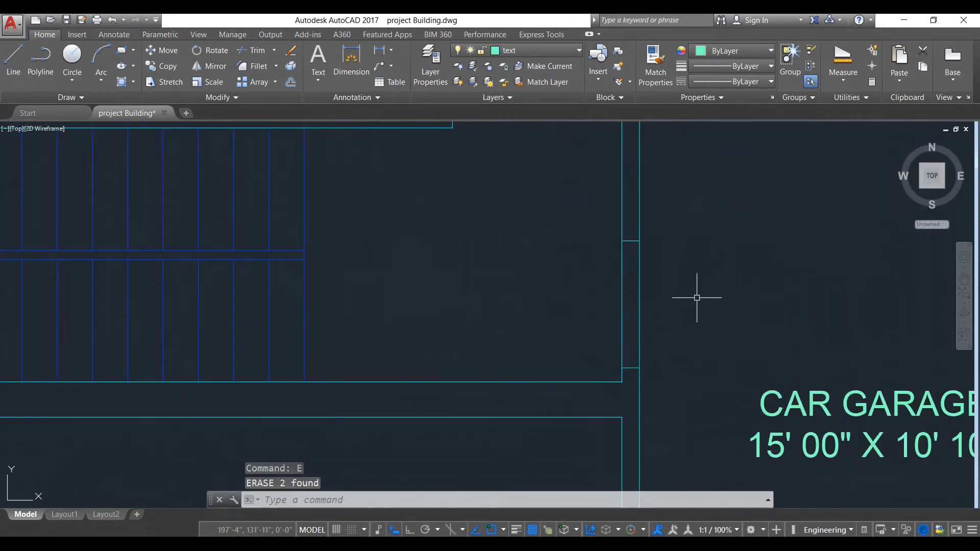
key(Return)
key(Return)
click(697, 306)
click(485, 280)
scroll(819, 296, down, 2)
scroll(820, 295, down, 2)
middle_drag(819, 296, 729, 287)
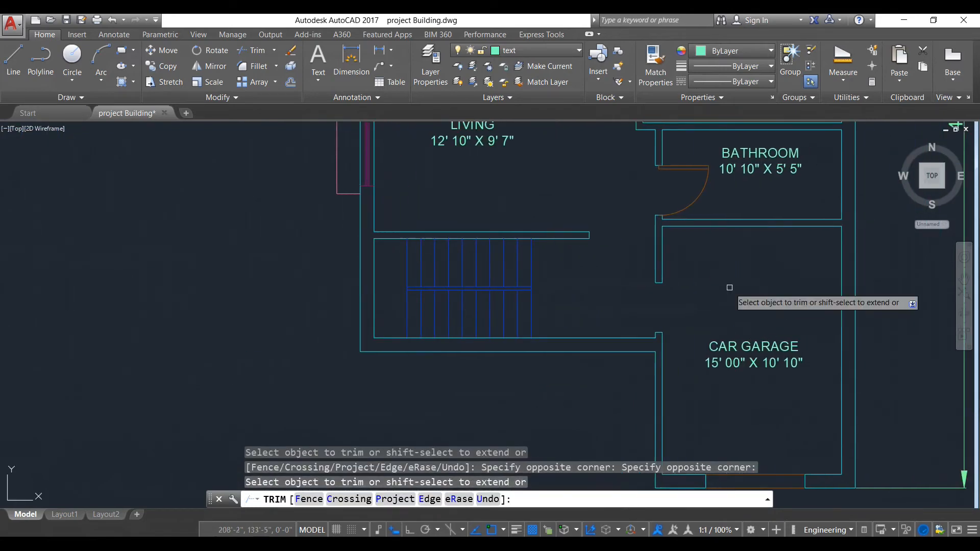
key(Escape)
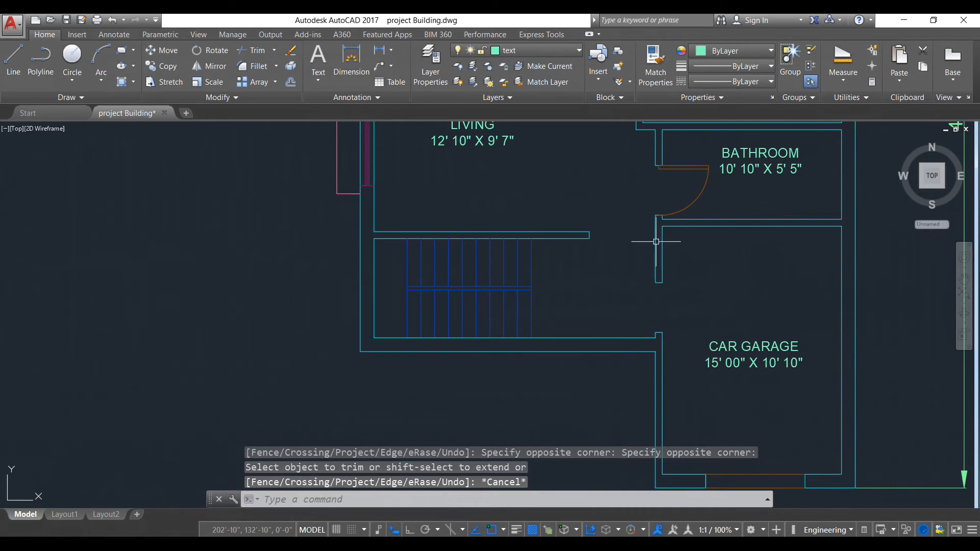
Make doors the current layer, with the new garage wall opening in view
scroll(656, 241, up, 2)
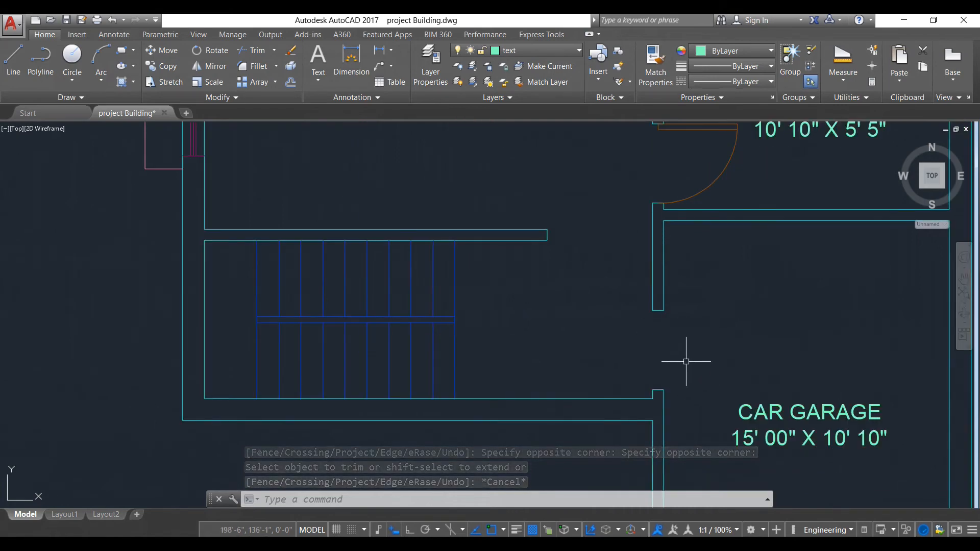
middle_drag(575, 400, 554, 366)
mouse_move(576, 365)
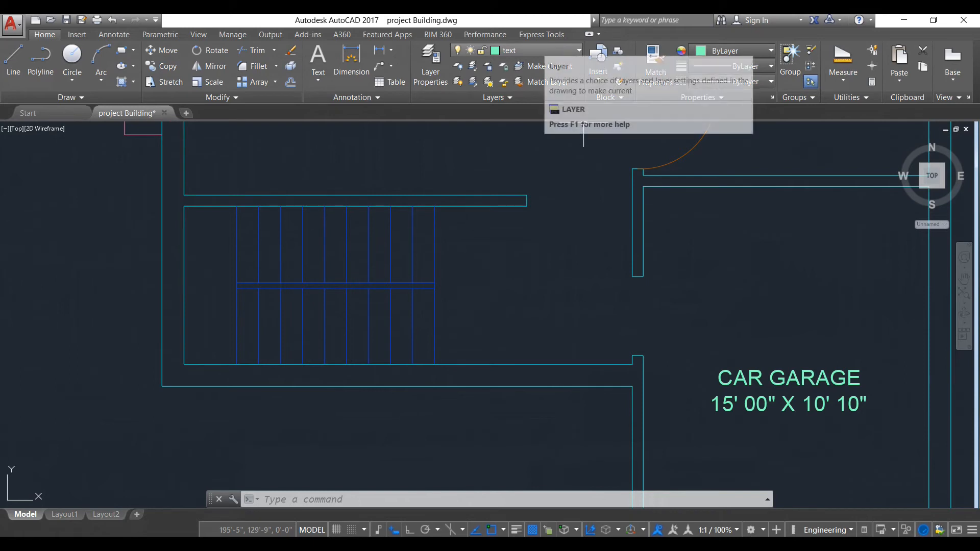
click(541, 50)
click(518, 126)
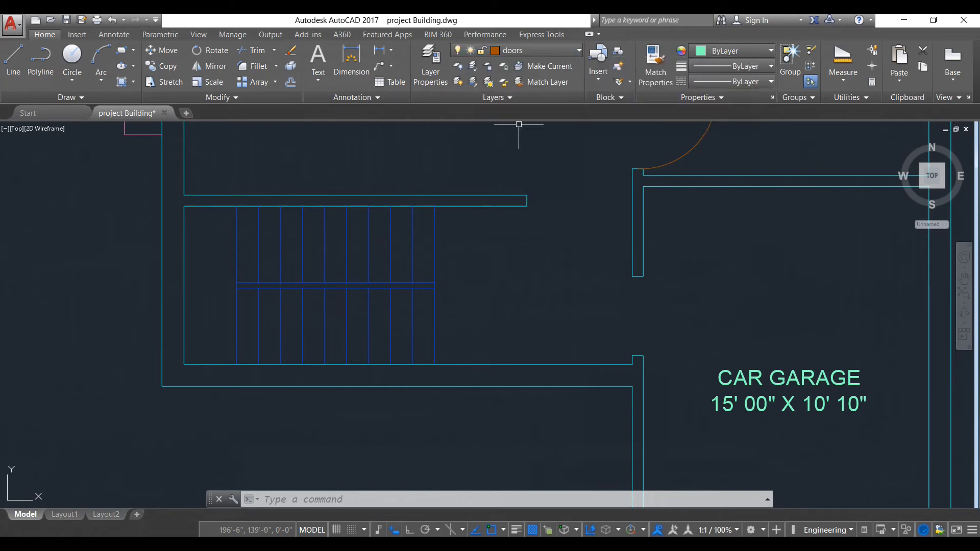
Measure the width of the new garage wall opening beside the staircase
text(DI)
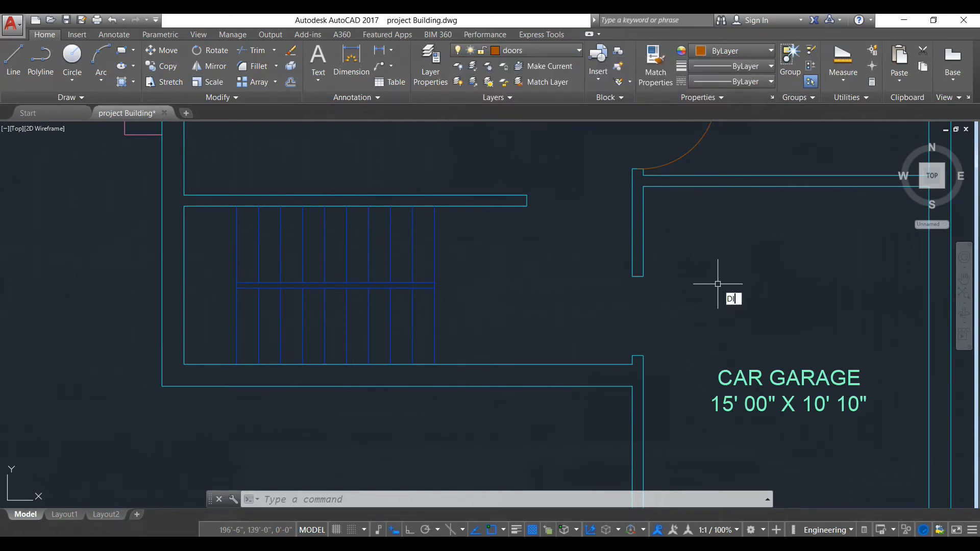
text(ST)
key(Return)
click(643, 356)
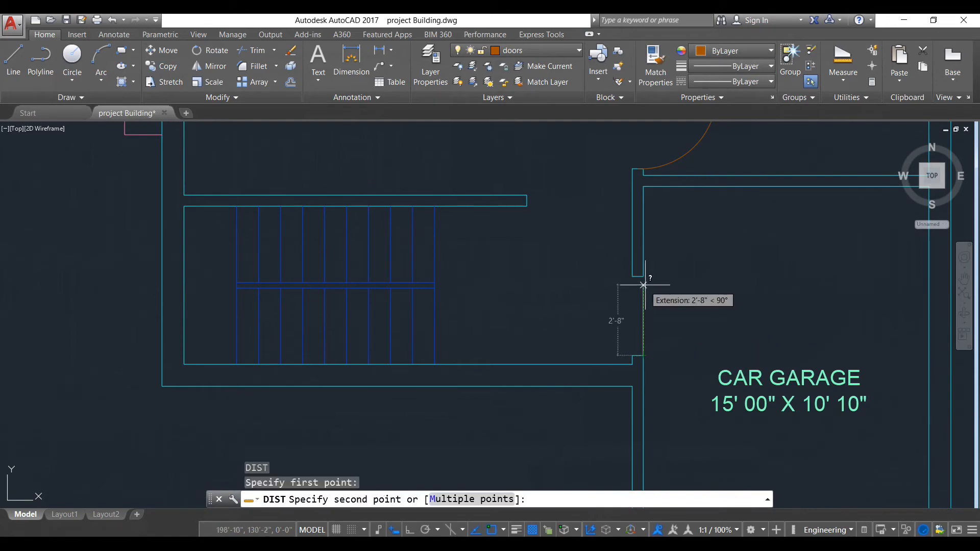
key(Escape)
Copy the bathroom door into the car garage, from the wall end at the bedroom door to the upper wall end of the new opening
scroll(641, 278, down, 4)
scroll(678, 206, up, 2)
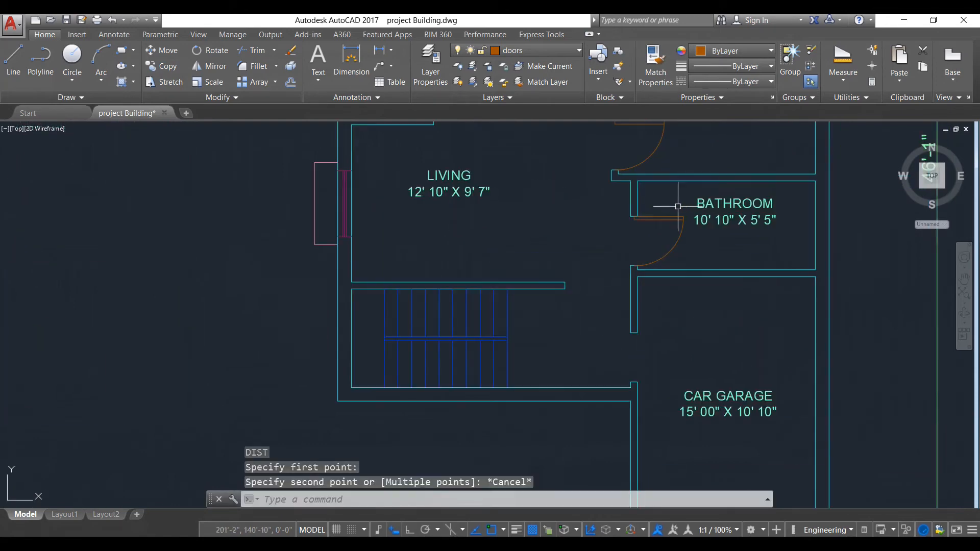
click(682, 247)
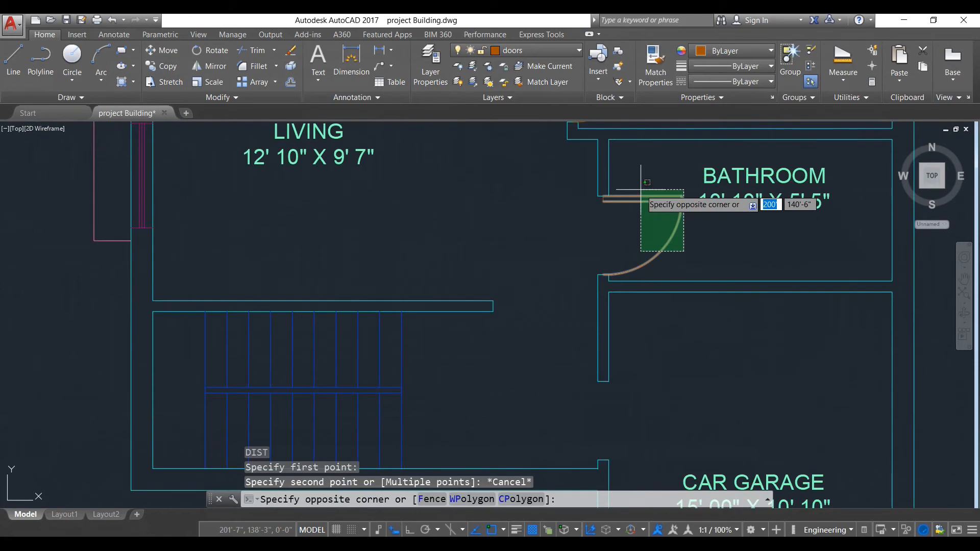
click(628, 185)
scroll(606, 211, up, 10)
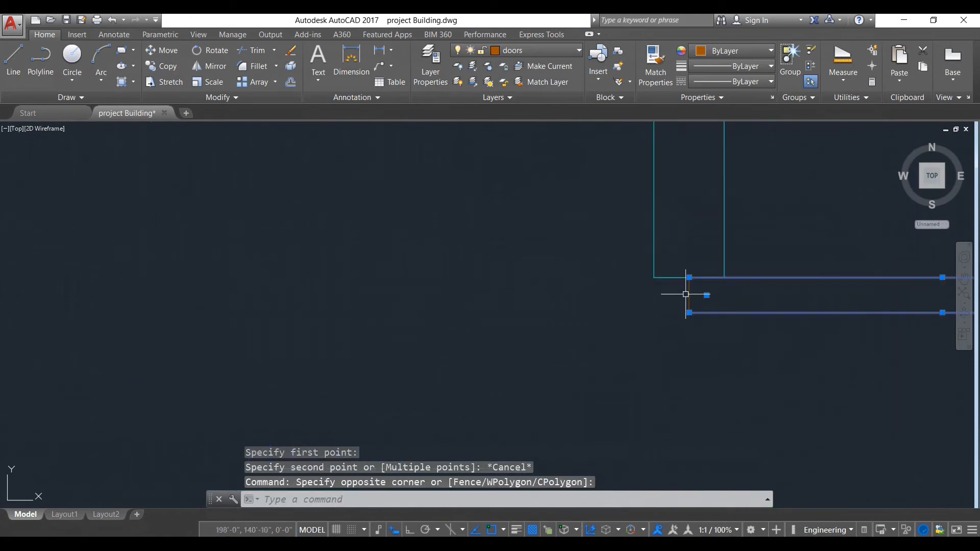
scroll(685, 295, down, 8)
text(co)
key(Return)
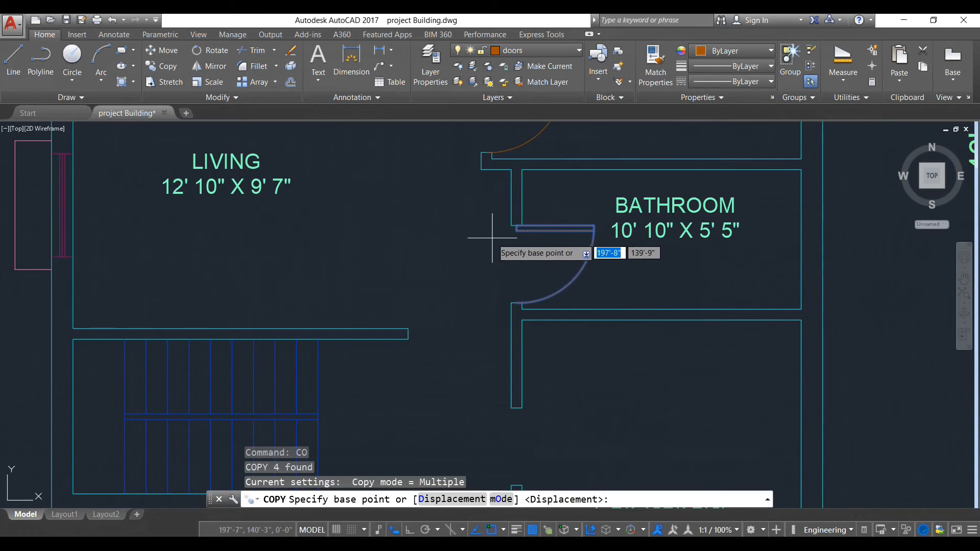
scroll(492, 238, down, 2)
scroll(492, 221, up, 4)
middle_drag(483, 205, 470, 401)
scroll(470, 400, down, 2)
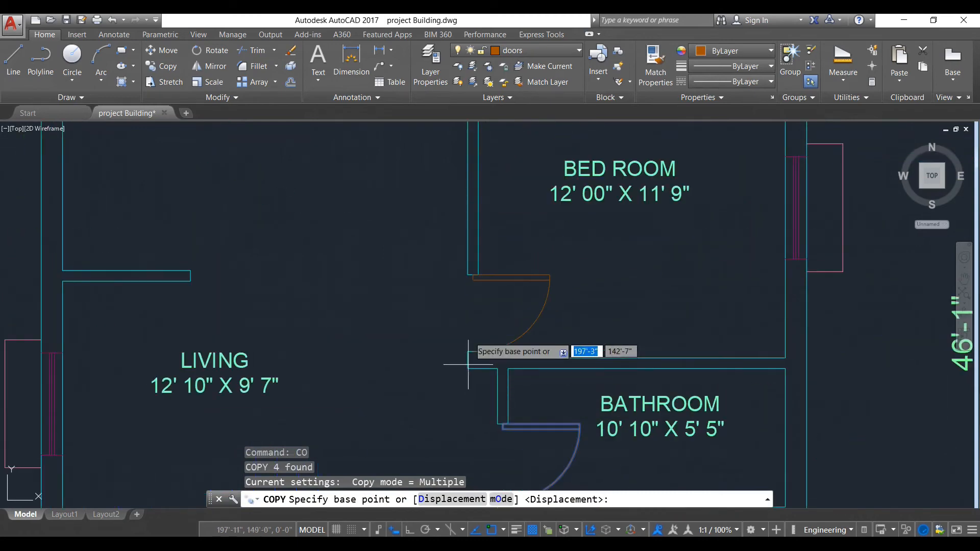
scroll(466, 271, up, 4)
click(476, 271)
scroll(500, 306, down, 8)
scroll(501, 307, up, 8)
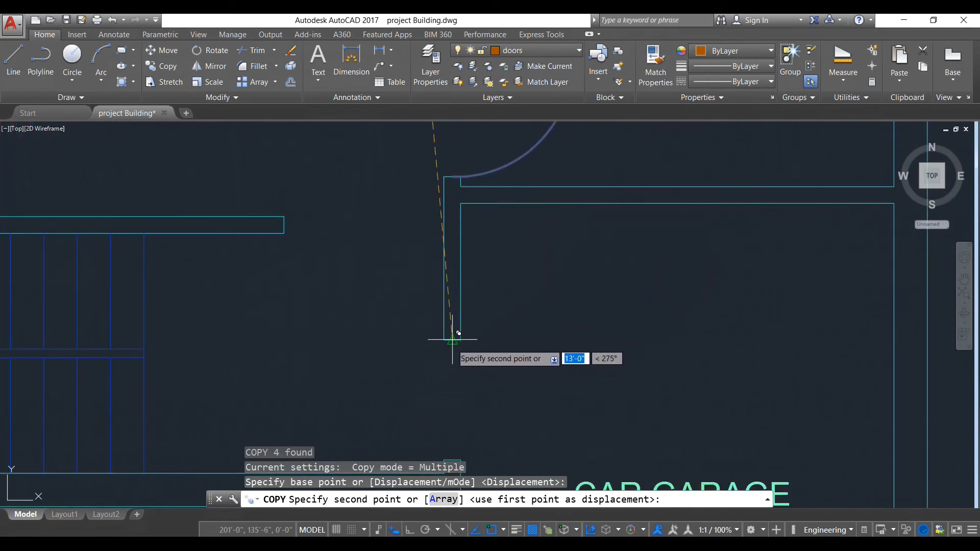
click(453, 339)
scroll(486, 339, down, 6)
scroll(525, 307, up, 1)
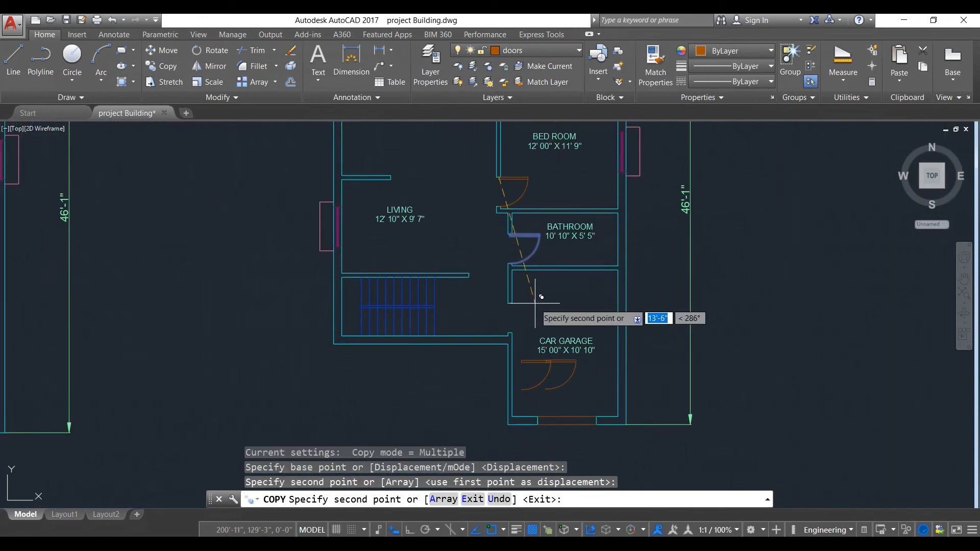
key(Escape)
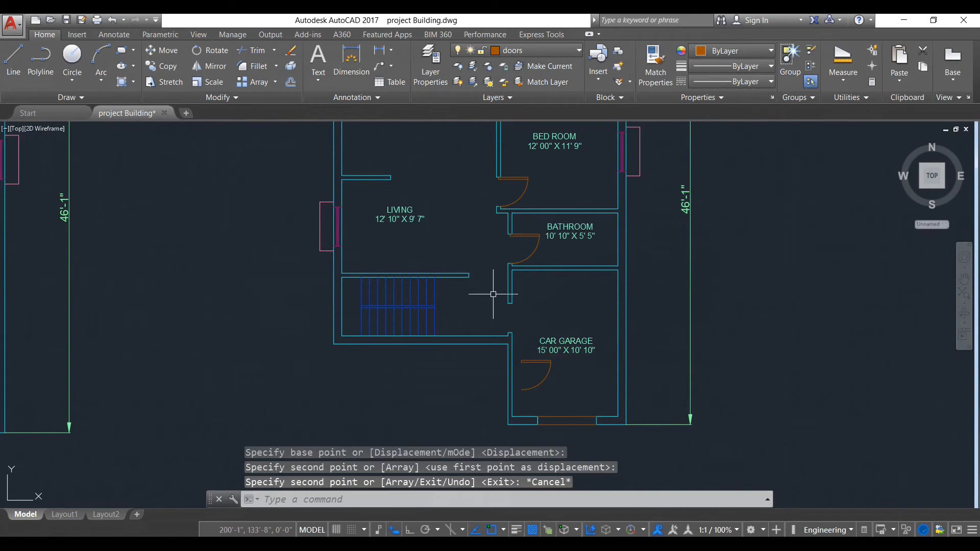
Copy the door inside the garage from its upper hinge corner to the midpoint of the new opening's upper wall end
scroll(556, 380, up, 7)
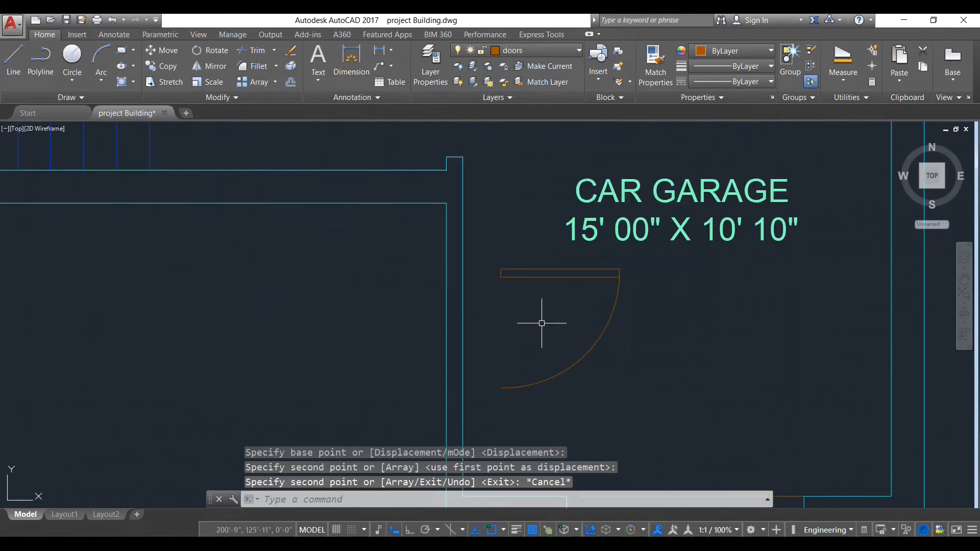
click(605, 366)
click(527, 277)
scroll(510, 276, up, 6)
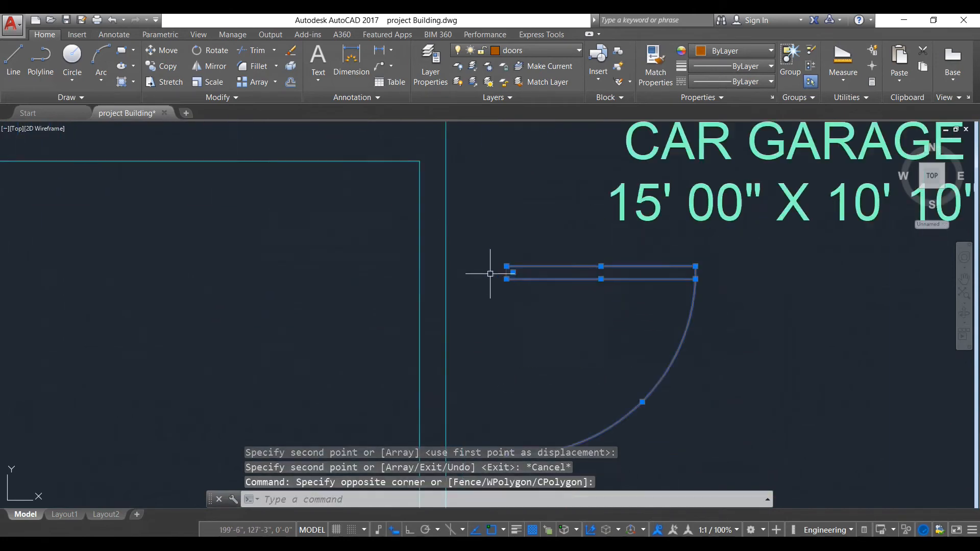
click(547, 278)
click(507, 262)
scroll(553, 346, down, 8)
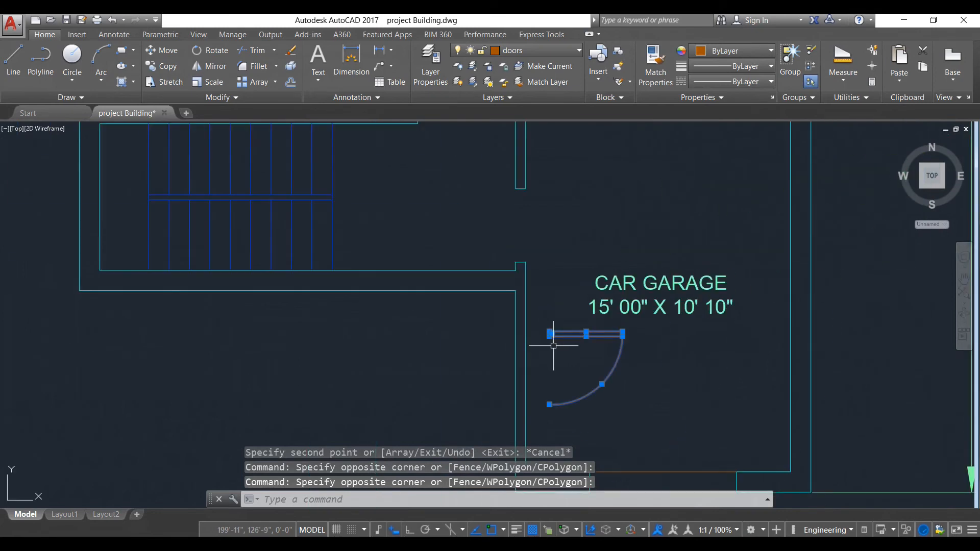
text(o)
key(Return)
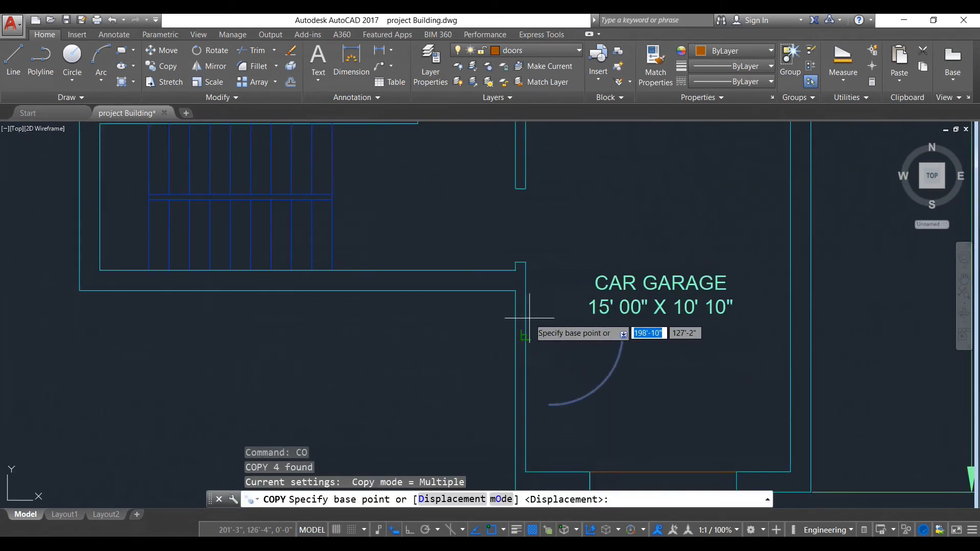
click(550, 332)
scroll(523, 316, up, 8)
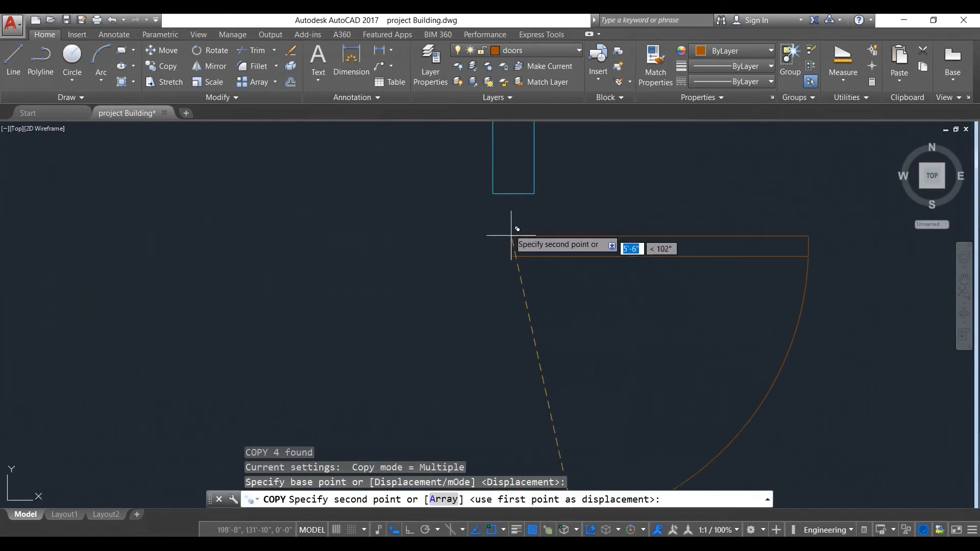
click(514, 193)
scroll(516, 196, down, 8)
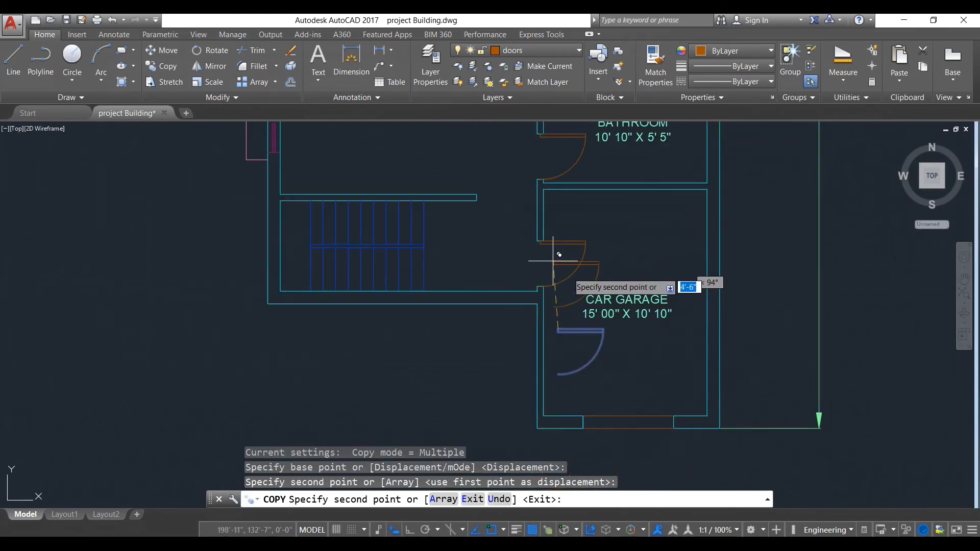
key(Escape)
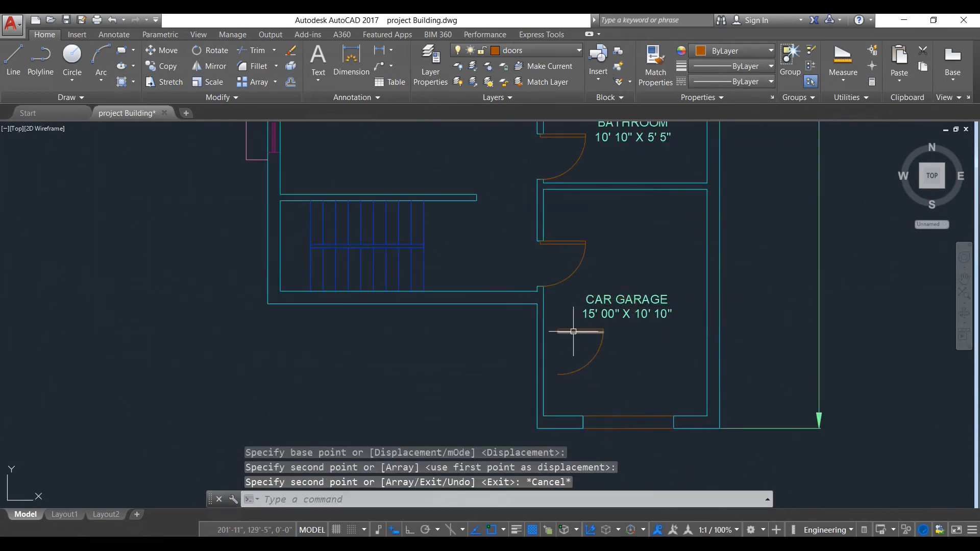
Erase the misplaced door copy below the car garage label
click(605, 375)
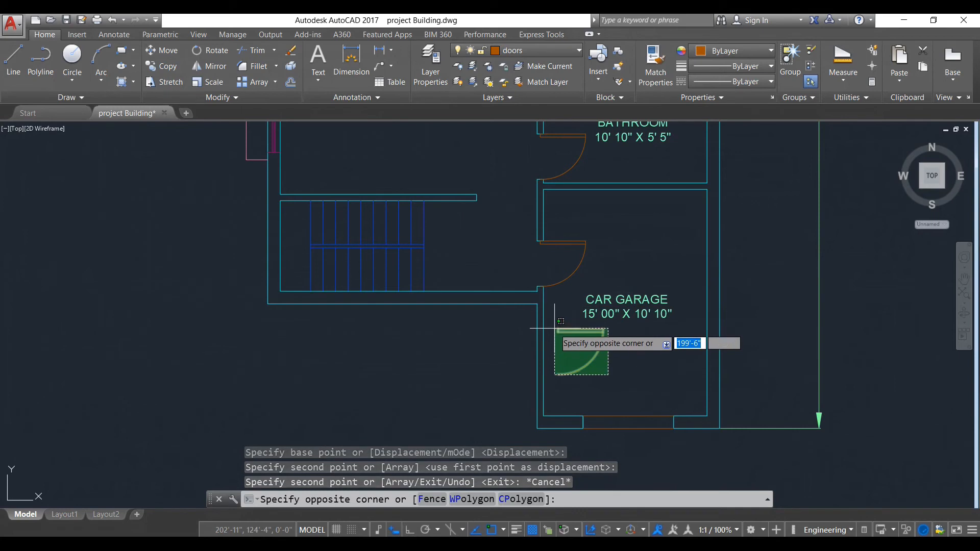
click(568, 335)
key(Return)
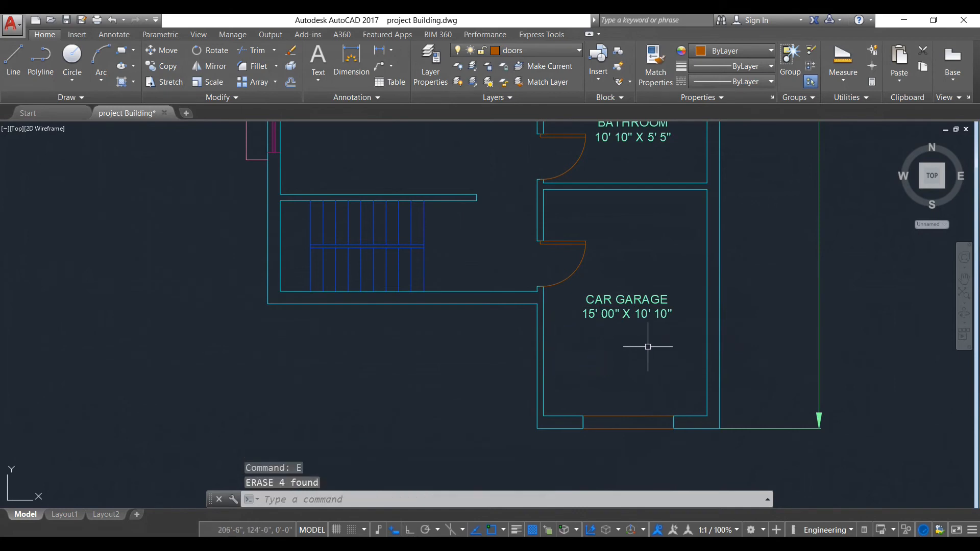
Change the room name CAR GARAGE to VERANDAH in the copied plan, keeping the dimensions on the line below
scroll(648, 351, down, 4)
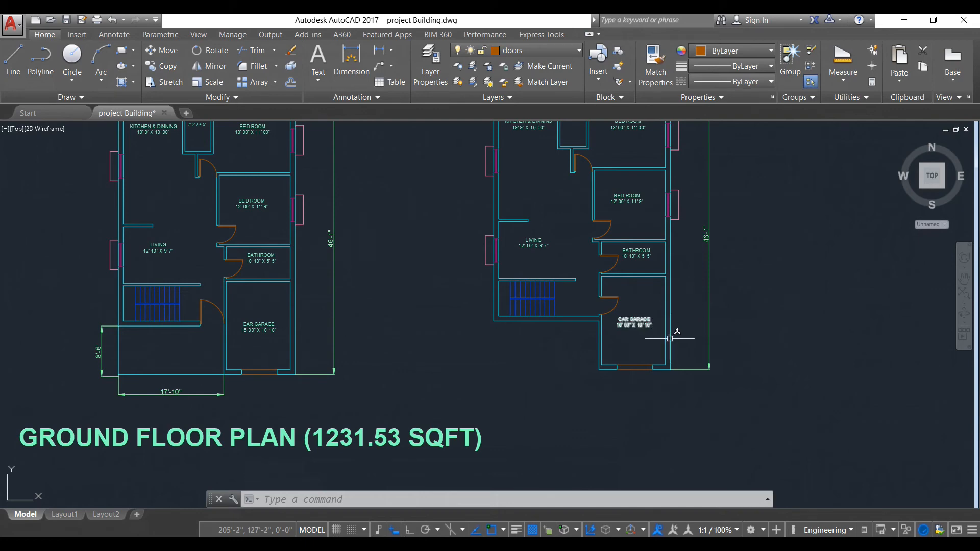
scroll(669, 332, up, 5)
double_click(595, 301)
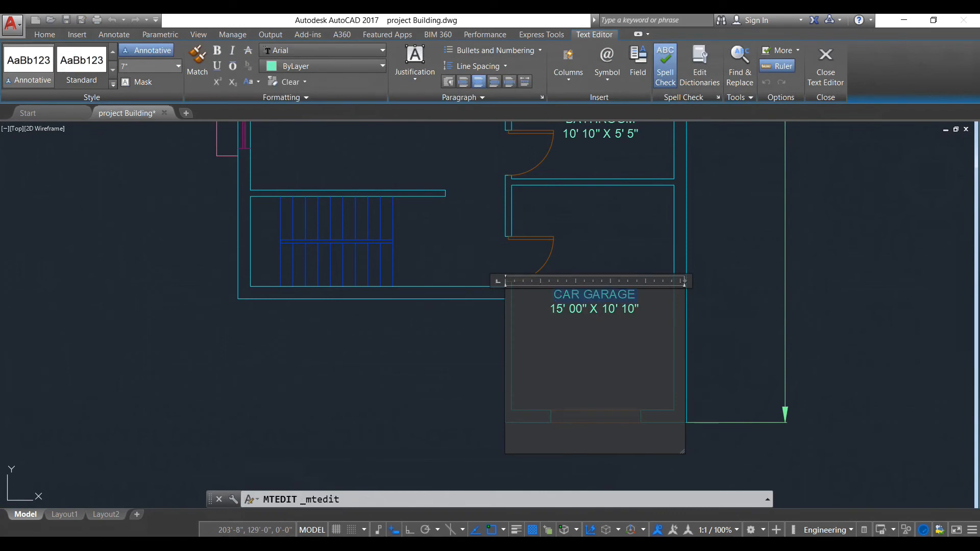
text(VER)
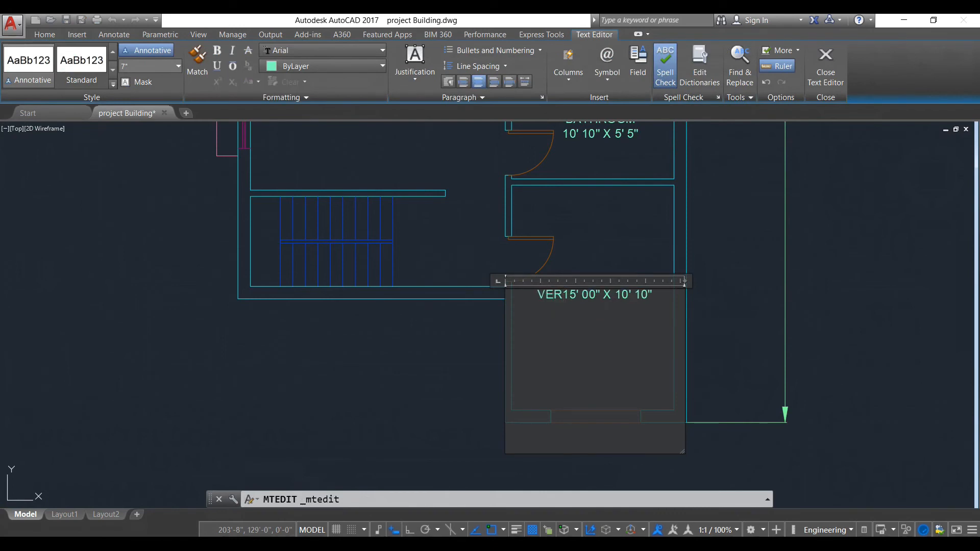
text(ANDAH)
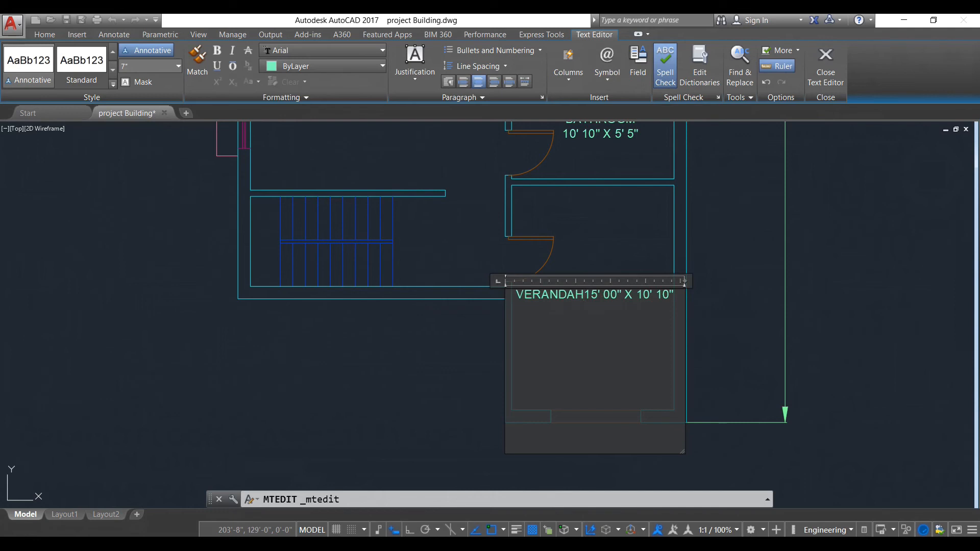
key(Return)
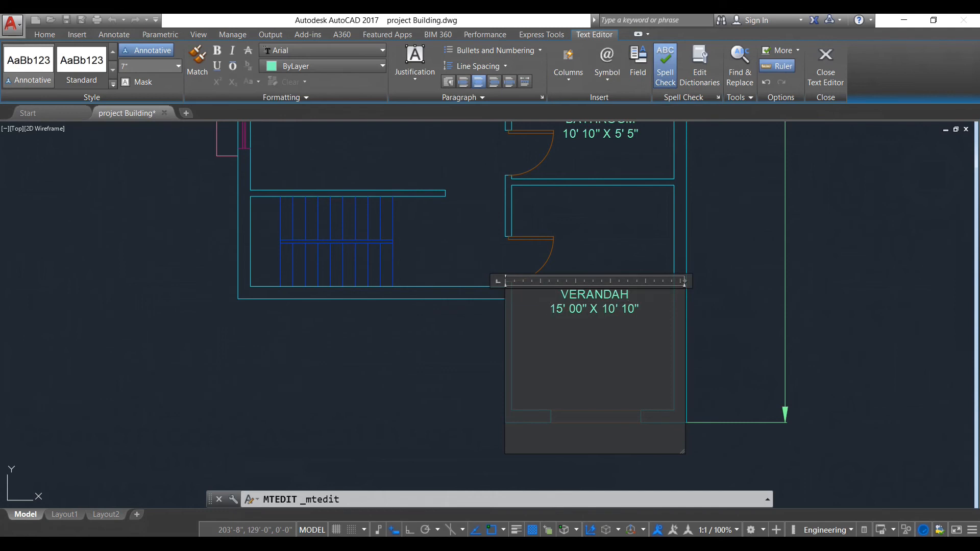
click(619, 252)
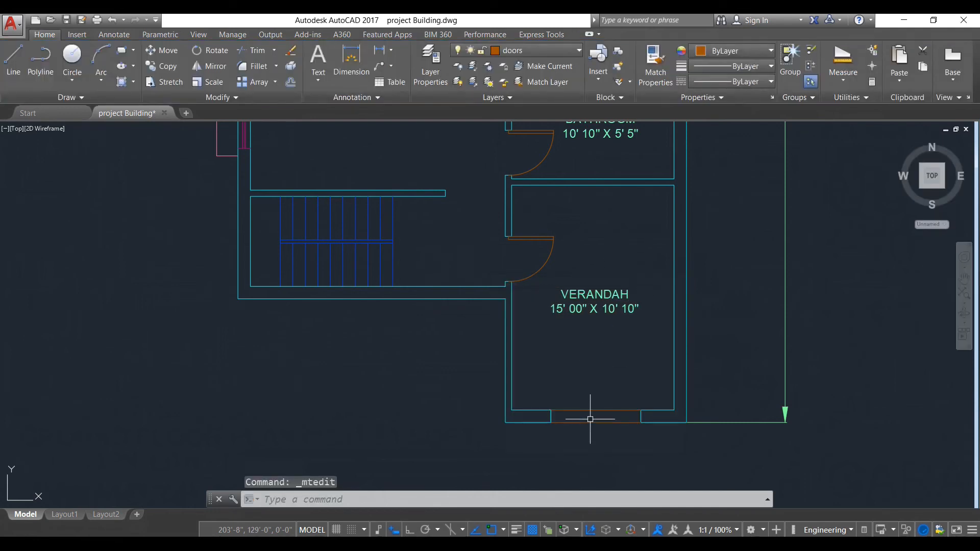
Erase the two garage door lines across the opening in the verandah's lower wall
scroll(591, 419, up, 2)
click(602, 395)
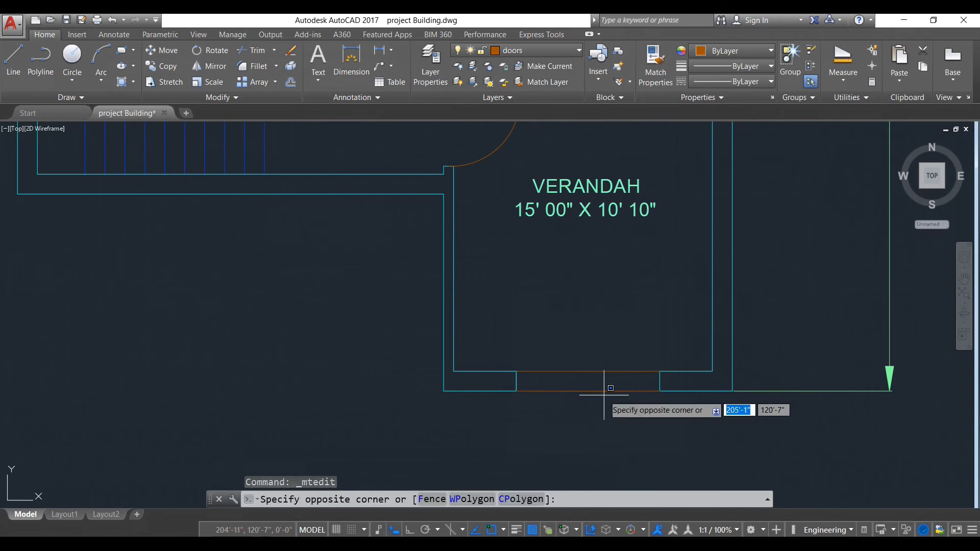
click(574, 351)
text(e)
key(Return)
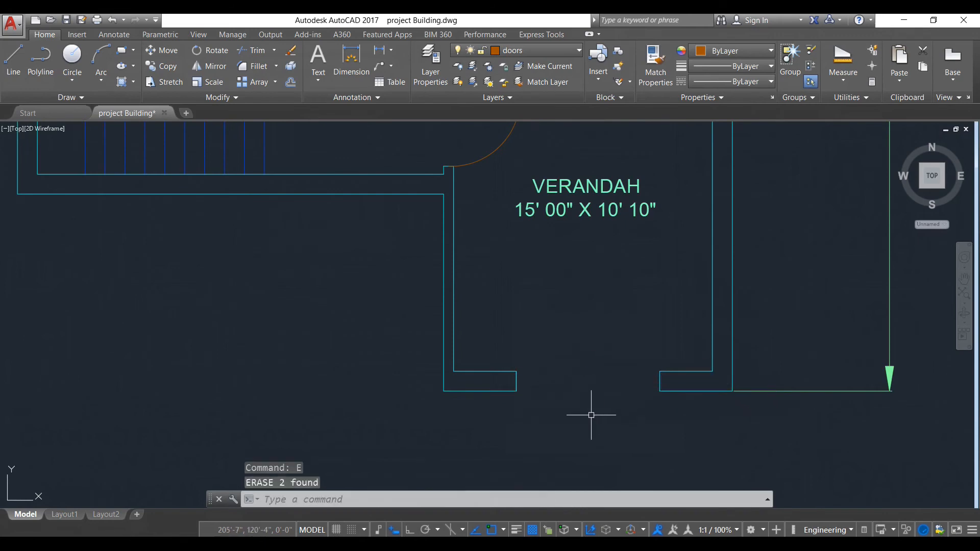
Stretch the left wall end of the verandah's lower opening to the opposite wall end to close the gap
click(544, 408)
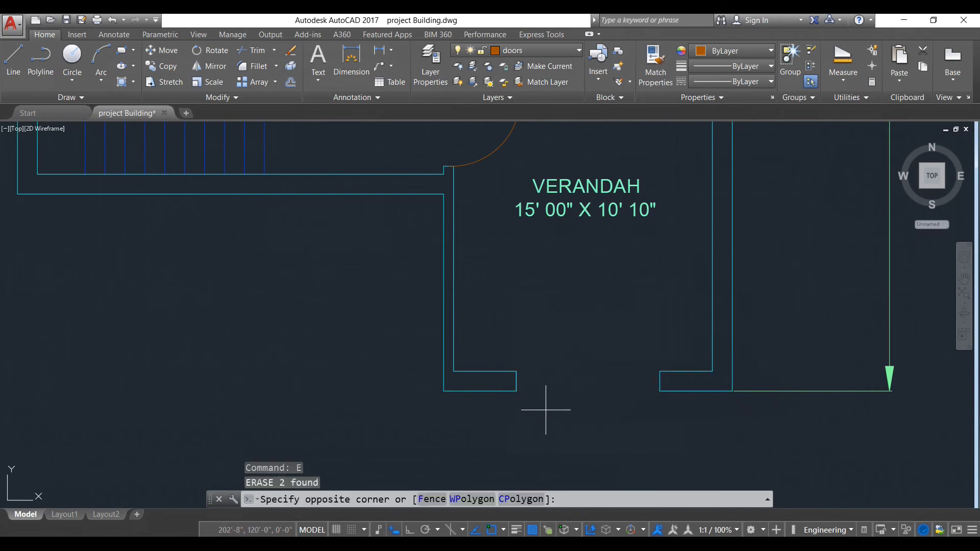
click(506, 350)
click(164, 82)
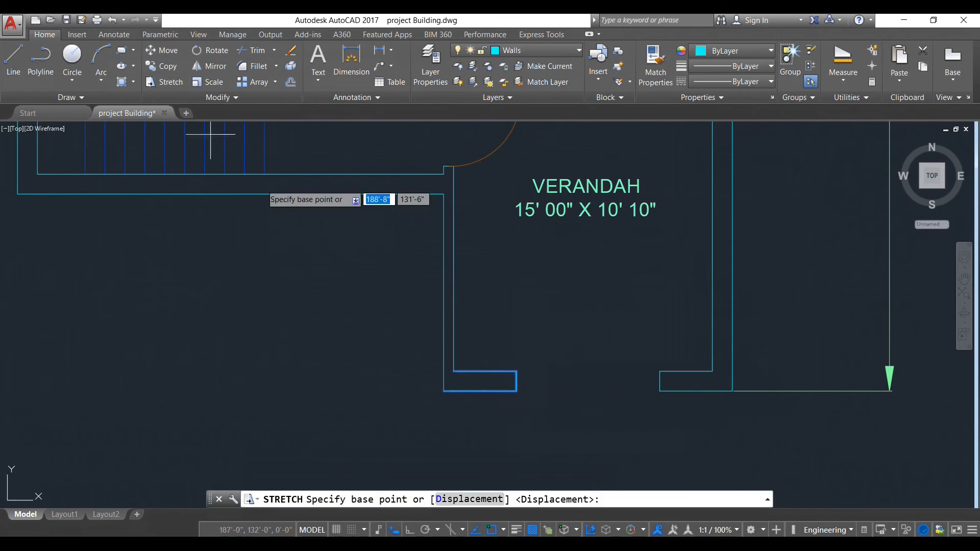
click(516, 381)
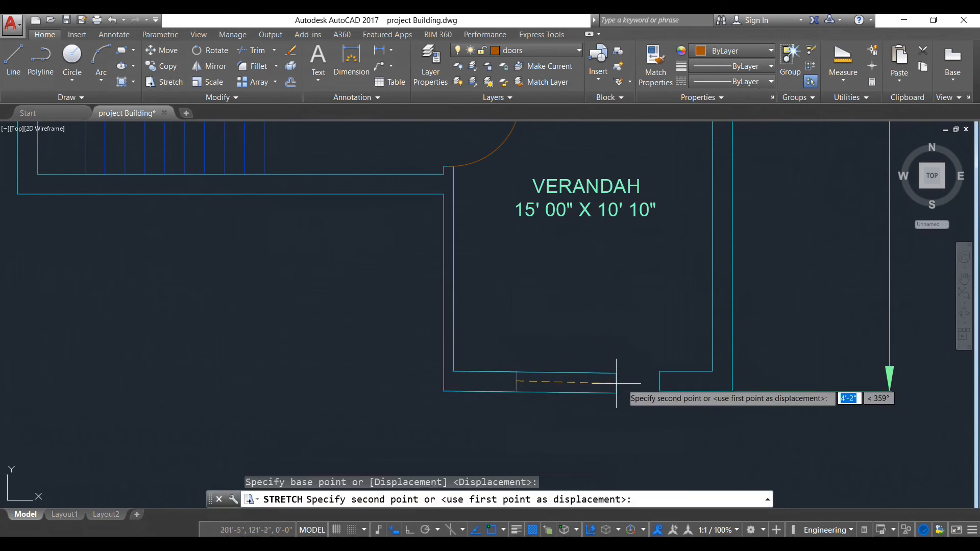
click(660, 383)
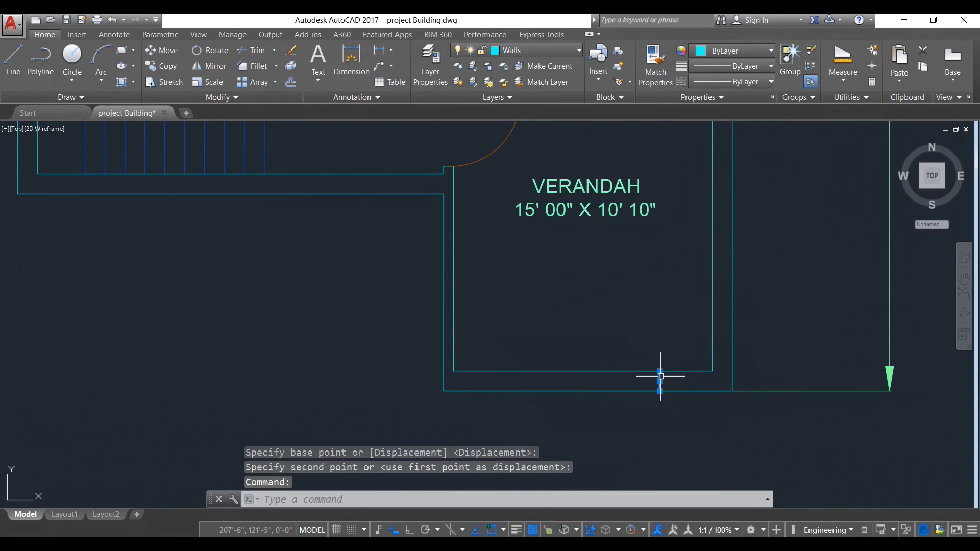
Erase the two overlapping short end lines left across the verandah's closed lower wall
key(Return)
scroll(614, 381, down, 3)
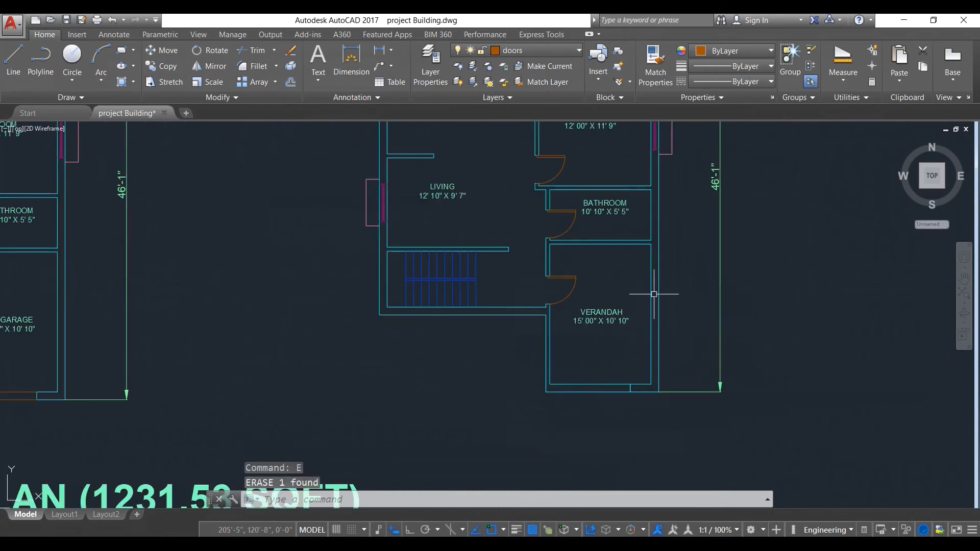
scroll(633, 390, up, 5)
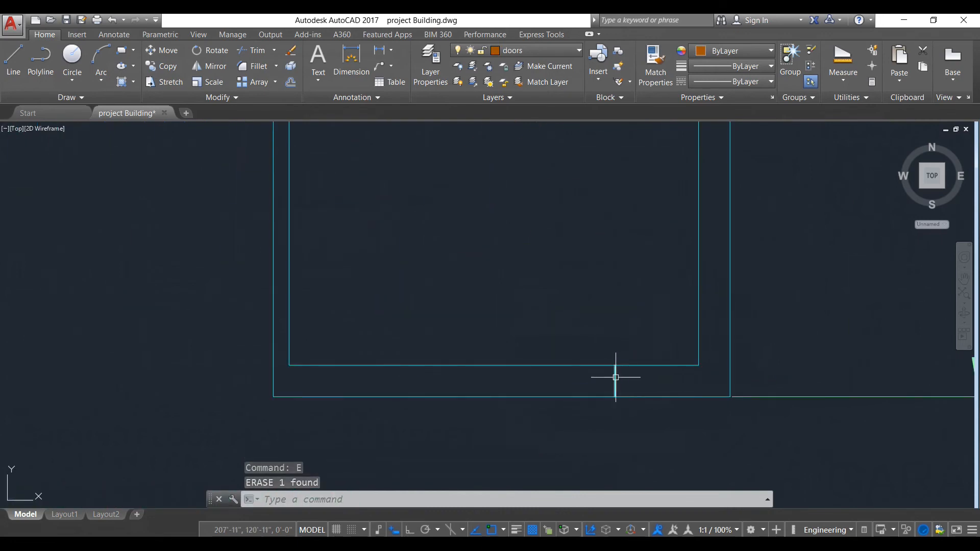
scroll(616, 377, down, 5)
scroll(608, 315, up, 5)
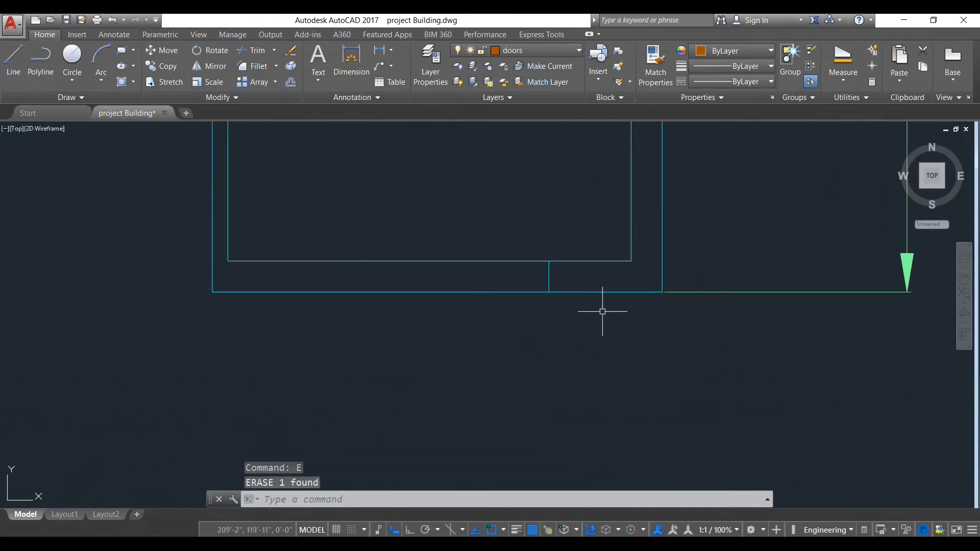
click(549, 276)
text(E)
key(Return)
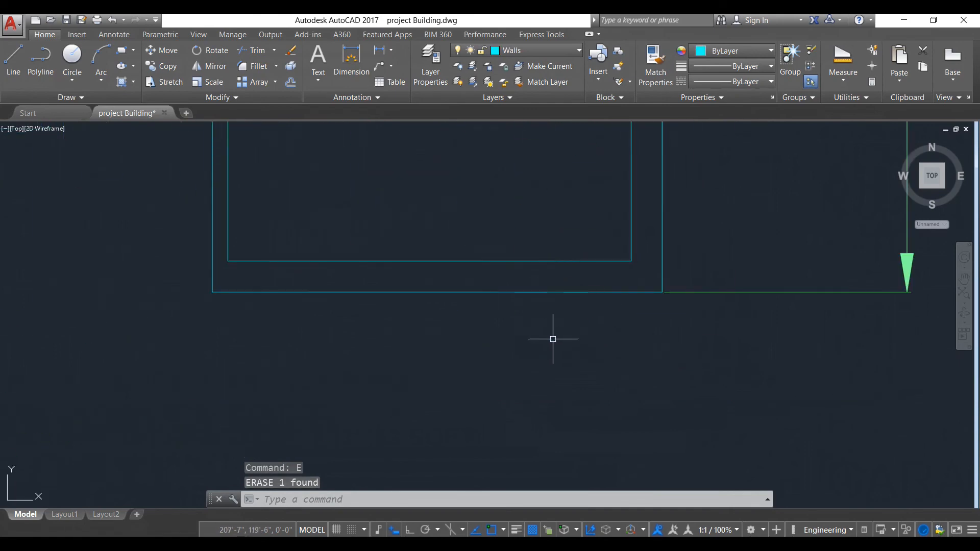
scroll(552, 316, down, 5)
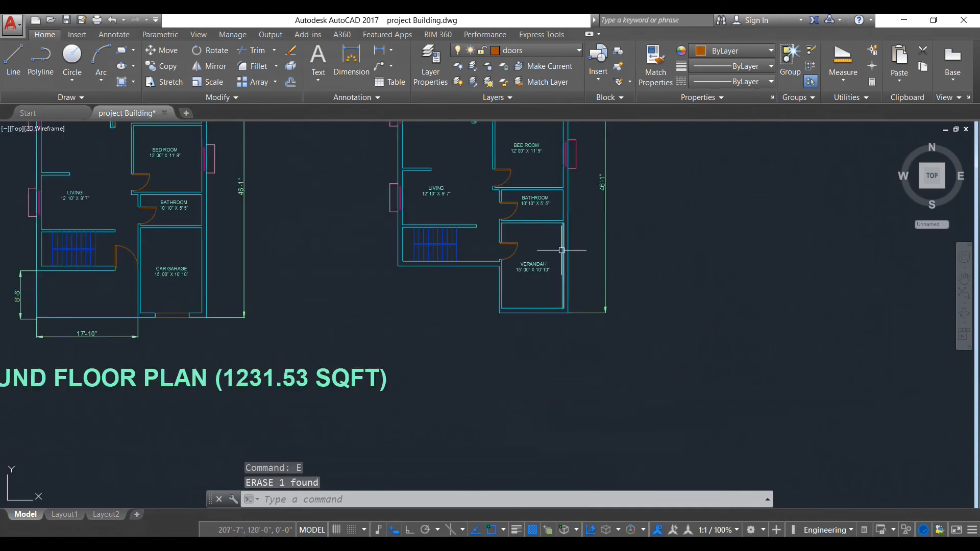
scroll(565, 306, down, 3)
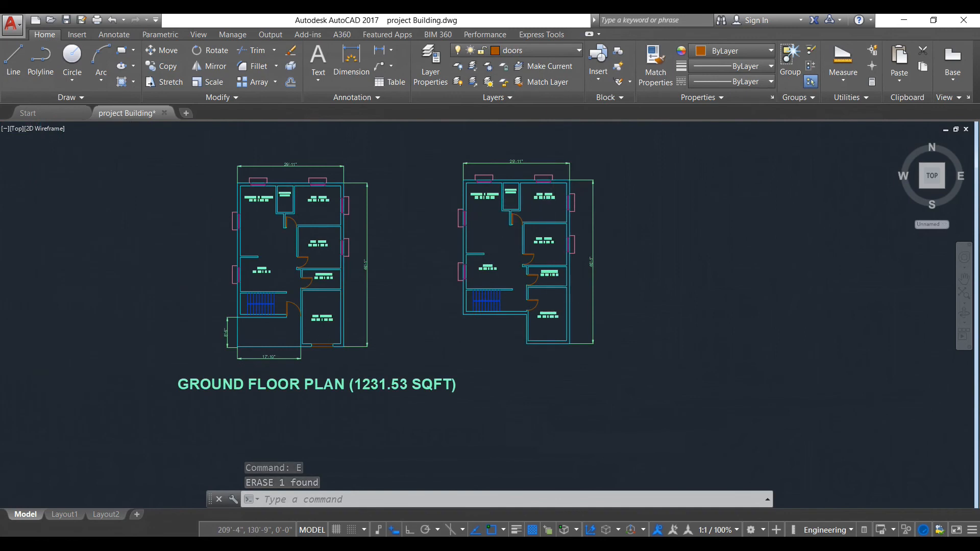
scroll(543, 276, up, 2)
mouse_move(538, 259)
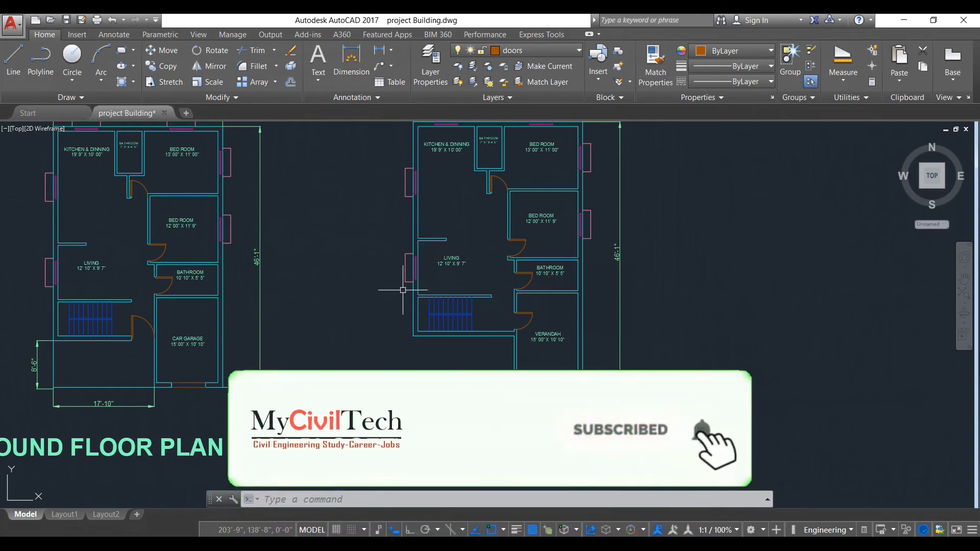
scroll(391, 291, down, 2)
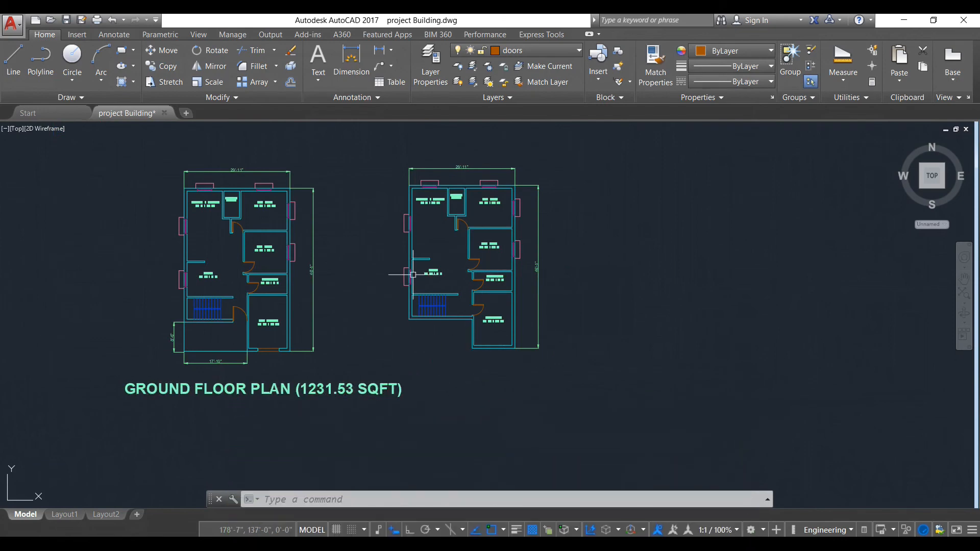
scroll(390, 274, up, 2)
scroll(553, 371, down, 2)
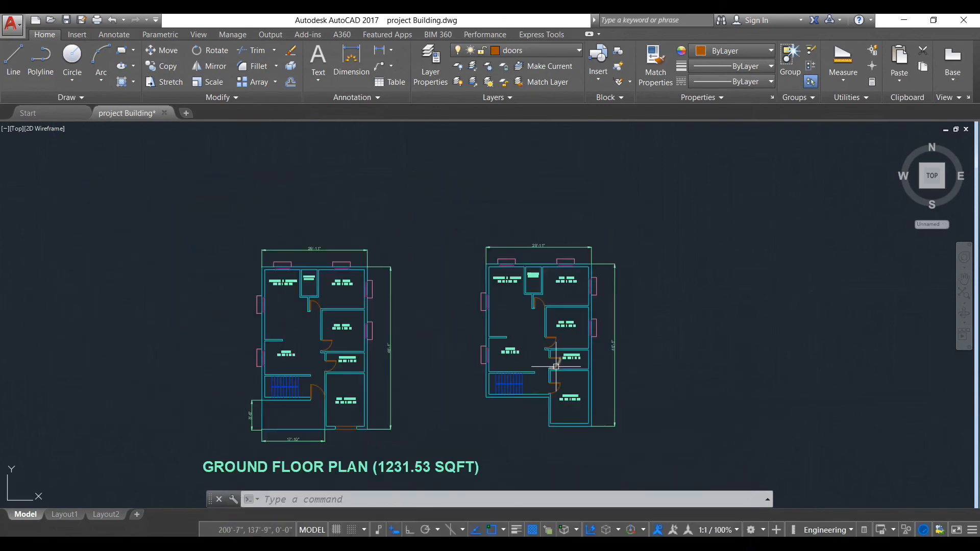
Move the entire modified plan copy about 46'-0" horizontally to the right, farther from the original ground floor plan
click(652, 436)
click(441, 205)
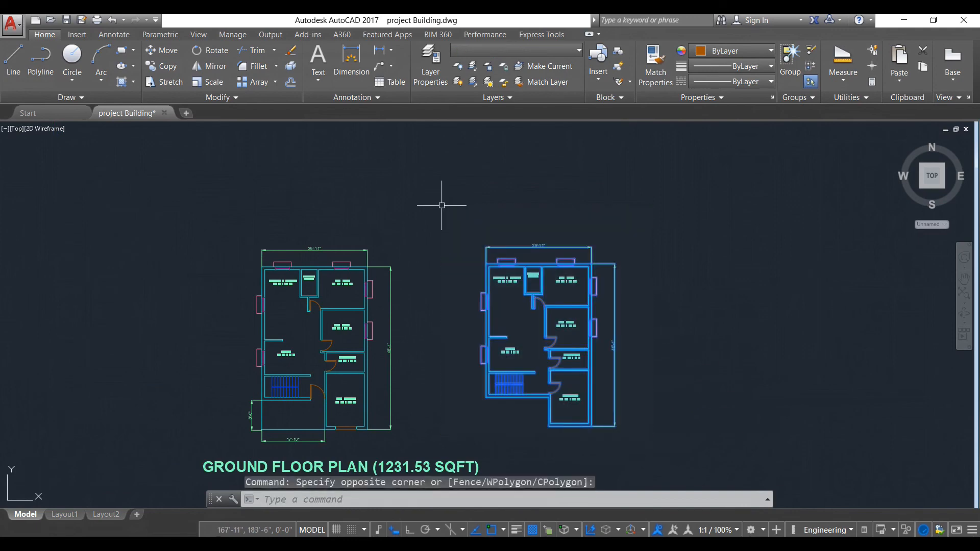
key(Return)
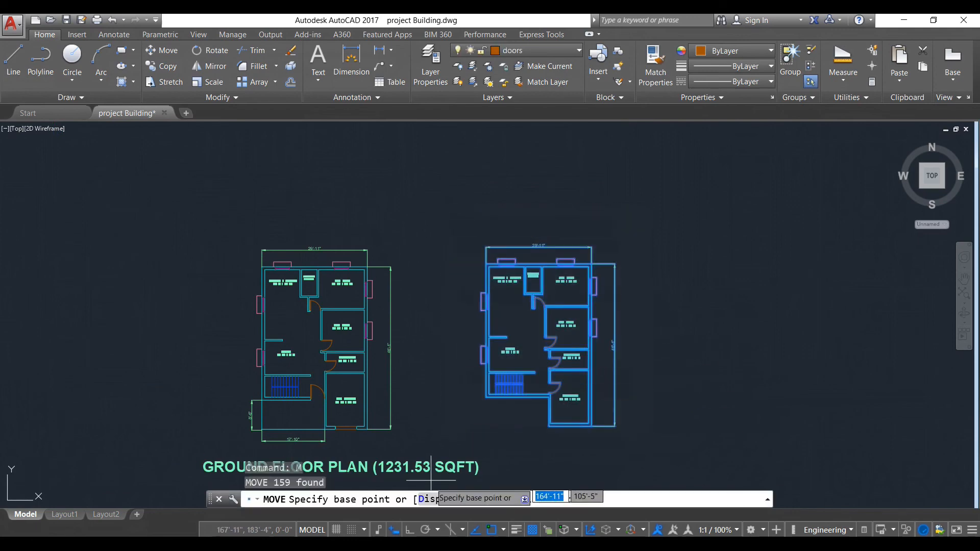
click(591, 426)
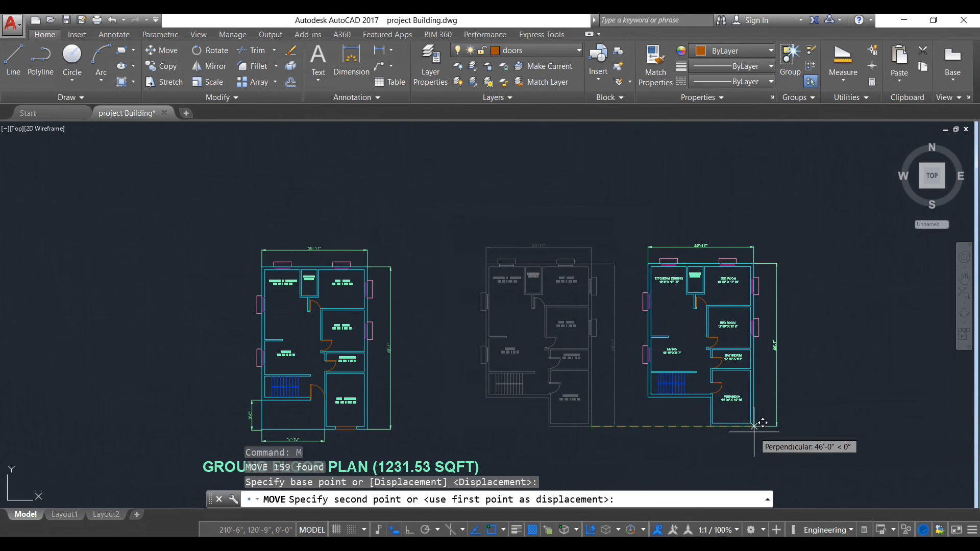
click(754, 425)
Copy the title GROUND FLOOR PLAN (1231.53 SQFT) to a spot below the modified plan copy
scroll(634, 405, down, 3)
scroll(573, 335, up, 3)
middle_drag(573, 335, 539, 314)
scroll(510, 365, up, 4)
click(464, 409)
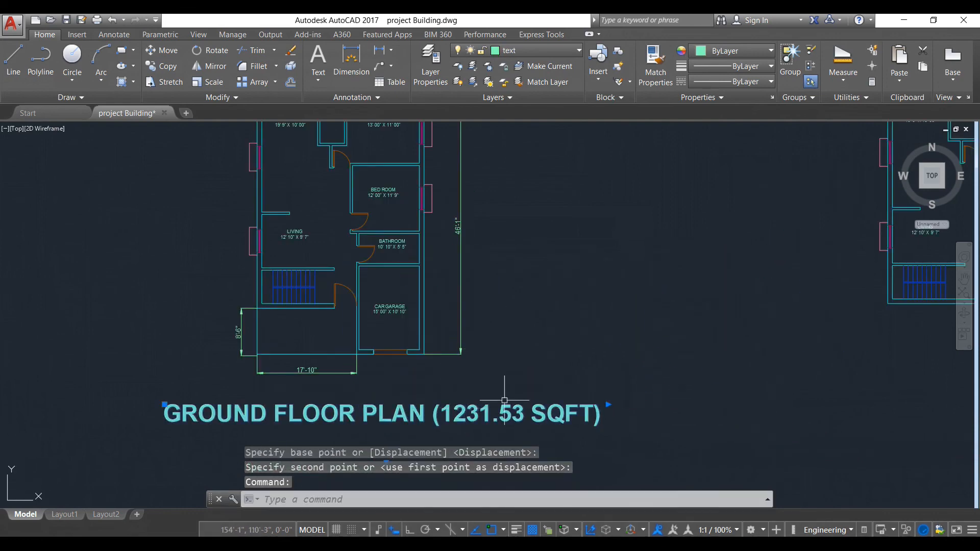
text(co)
key(Return)
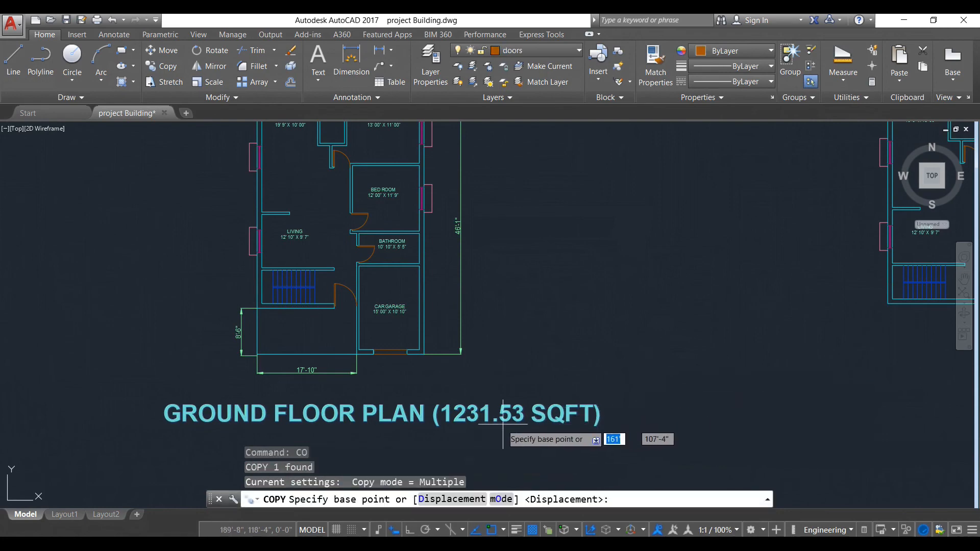
click(500, 410)
scroll(872, 396, down, 5)
scroll(737, 362, up, 2)
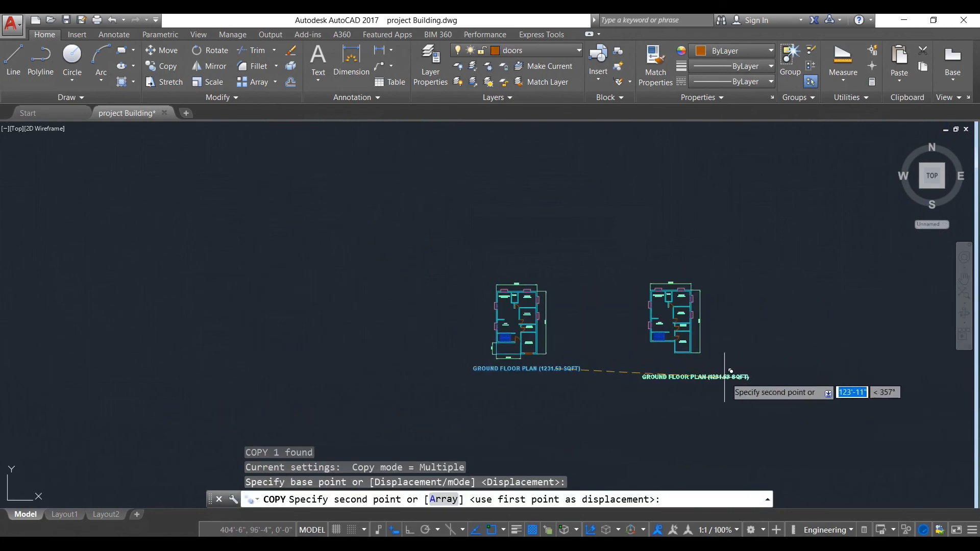
click(704, 372)
key(Escape)
Replace GROUND with 1ST in the copied title so it reads 1ST FLOOR PLAN (1231.53 SQFT)
scroll(657, 367, up, 4)
click(642, 351)
double_click(641, 351)
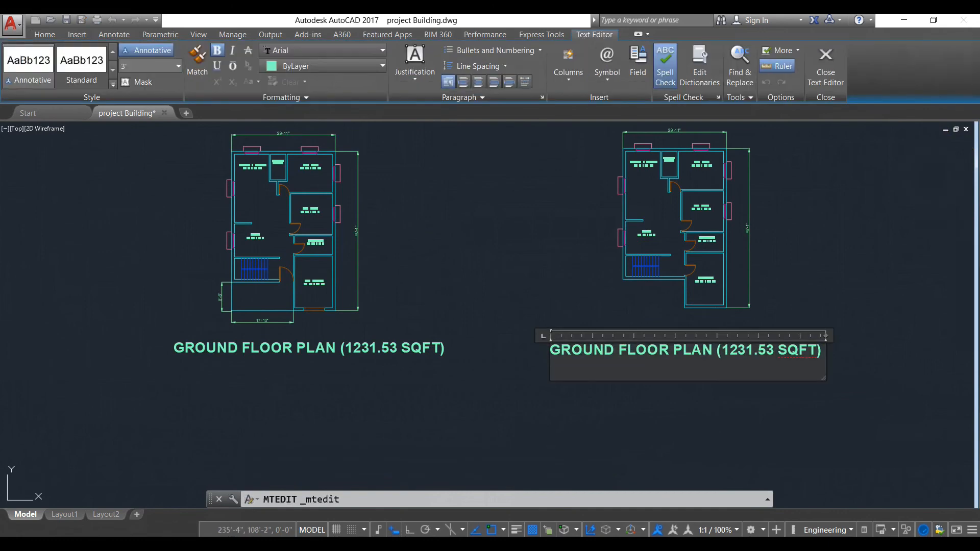
text(1ST)
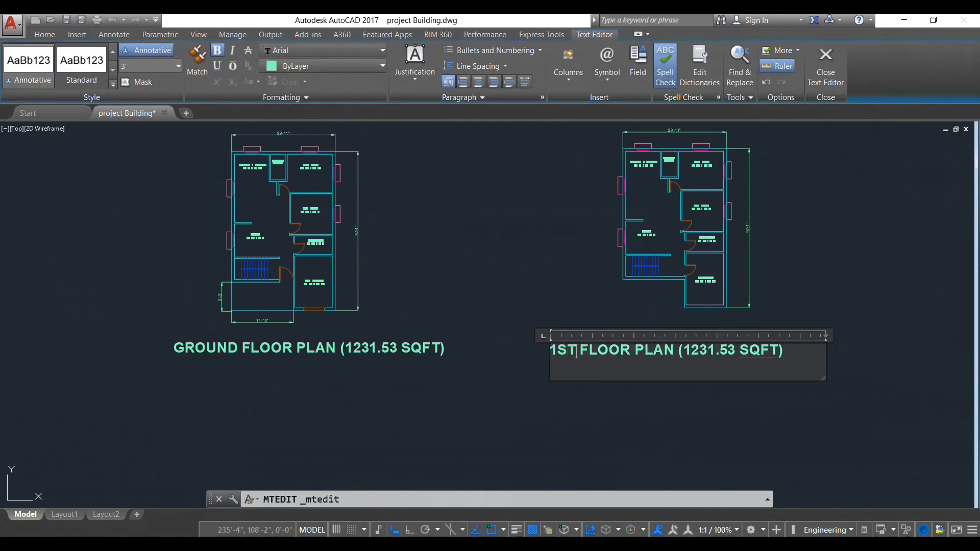
click(702, 429)
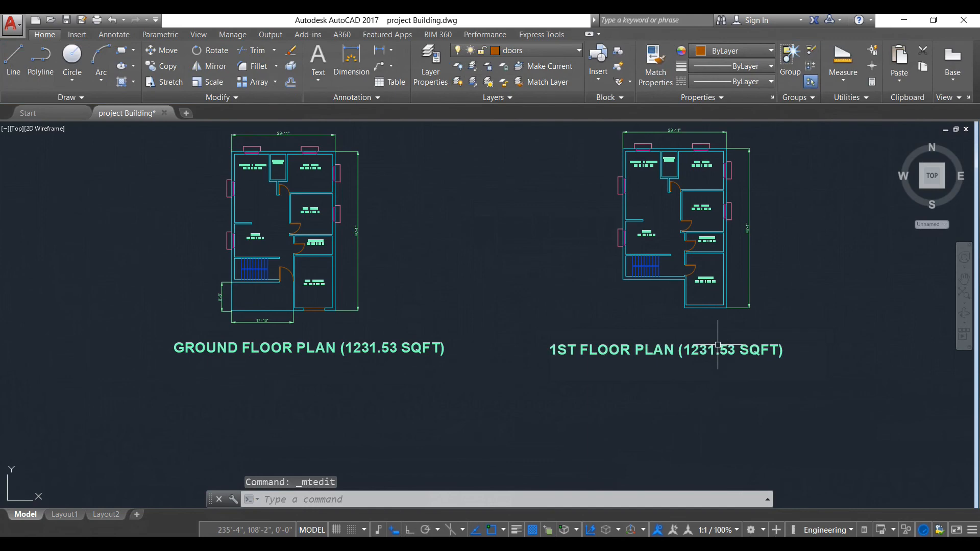